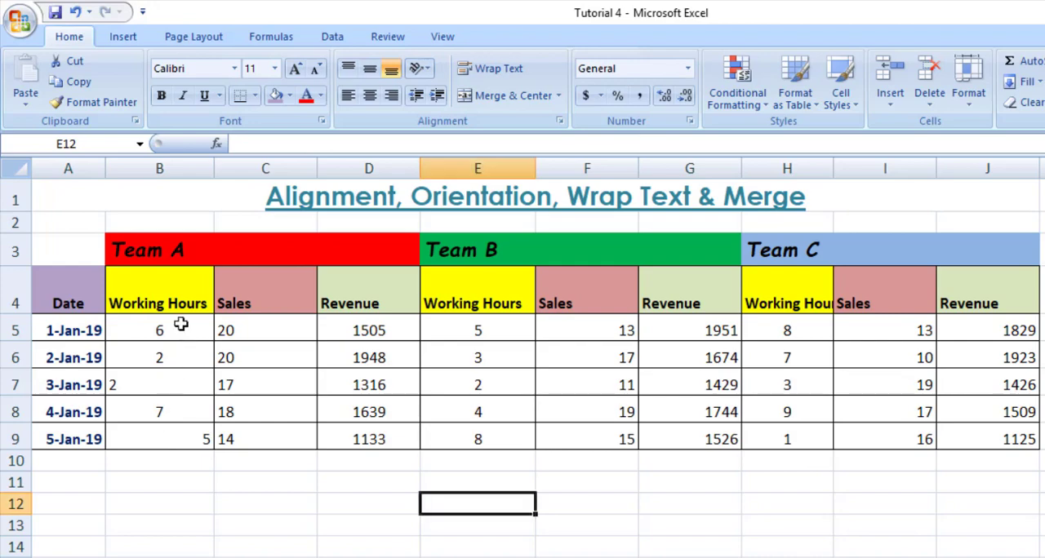
# - Center the Team A working hours values in B5:B9 horizontally, trying left and right alignment as well
pyautogui.click(181, 324)
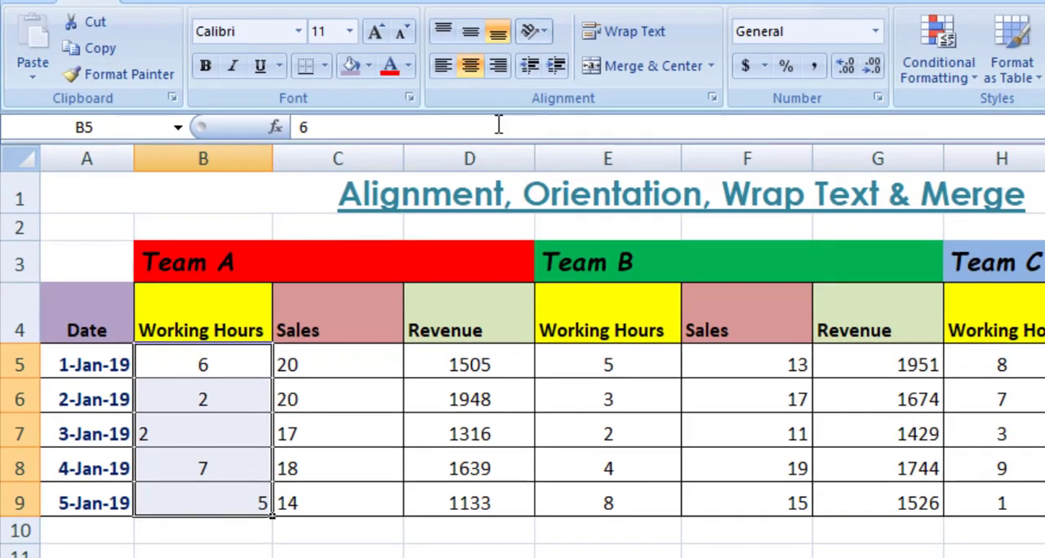
pyautogui.click(472, 68)
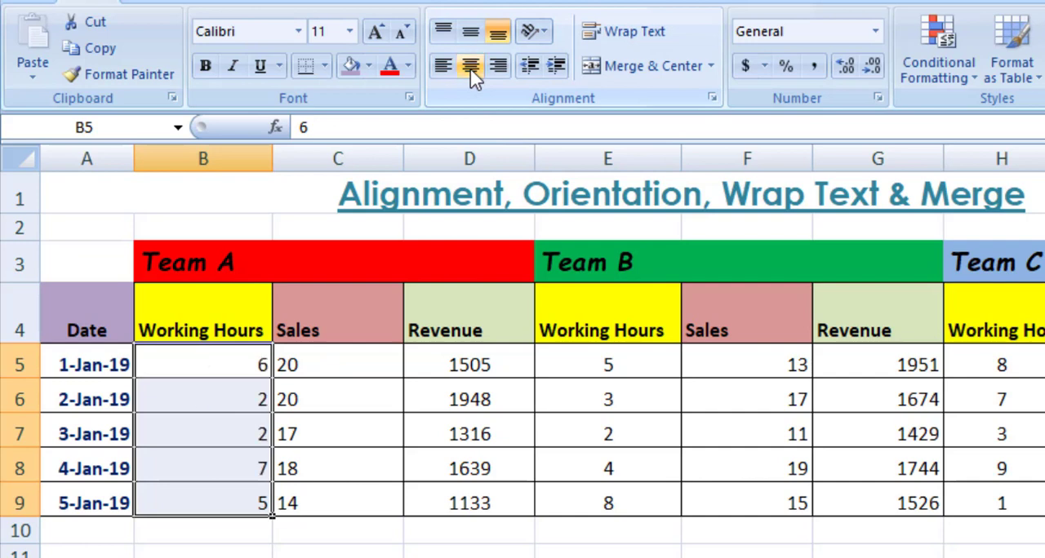
pyautogui.click(471, 72)
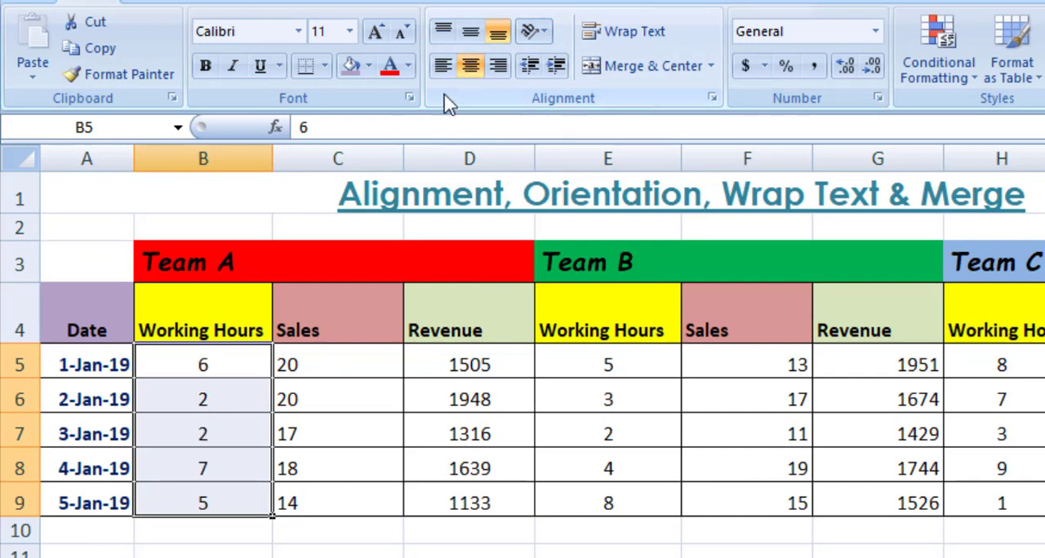
pyautogui.click(443, 68)
pyautogui.click(499, 69)
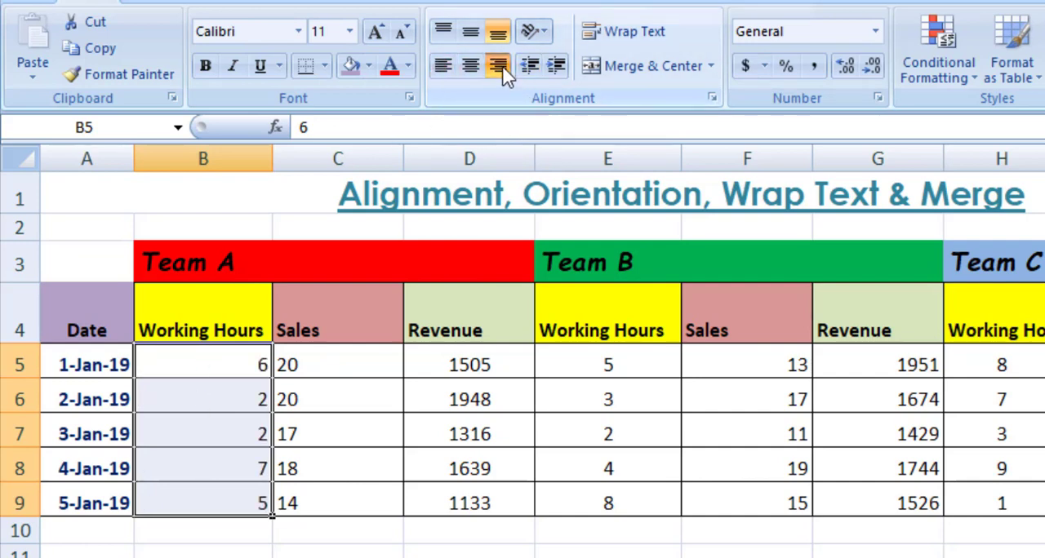
pyautogui.click(471, 71)
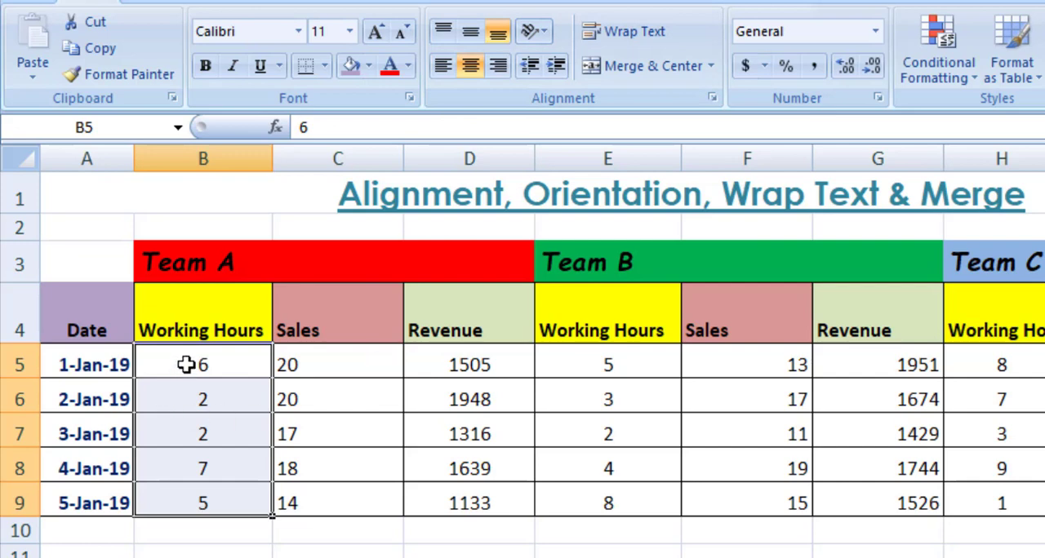
# - Try top, middle and bottom alignment on the Team A Working Hours header in B4
pyautogui.click(219, 319)
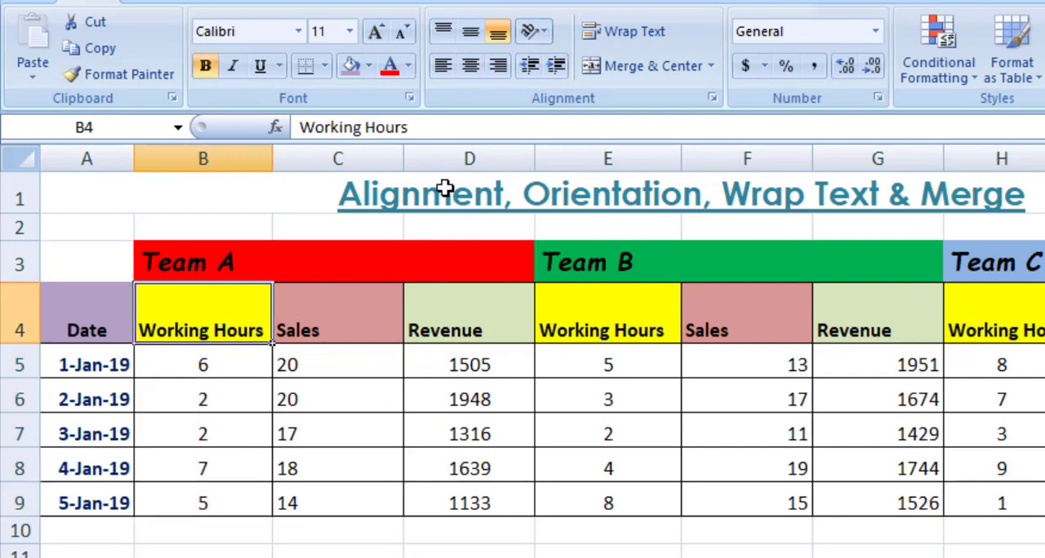
pyautogui.click(445, 34)
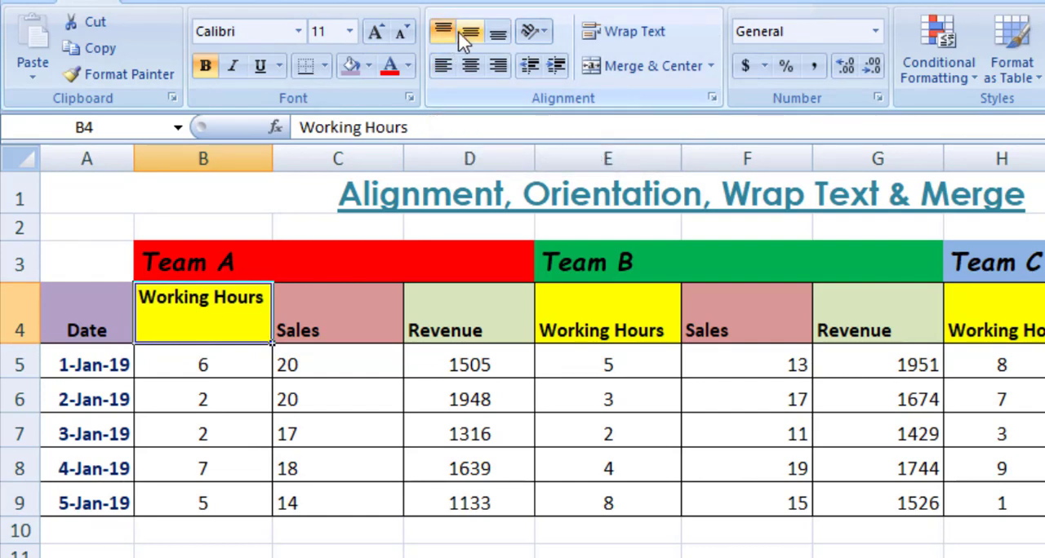
pyautogui.click(469, 37)
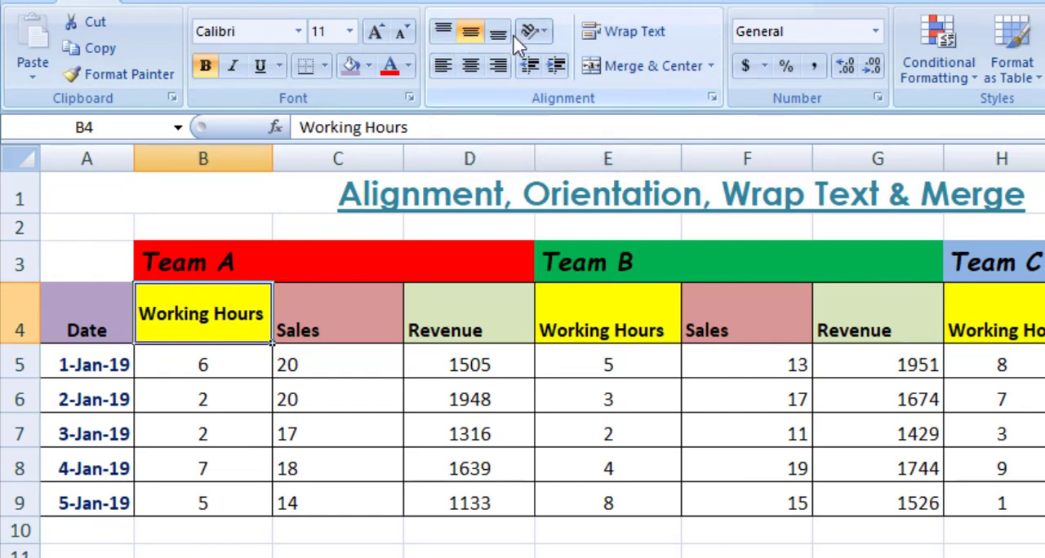
pyautogui.click(497, 36)
pyautogui.click(443, 30)
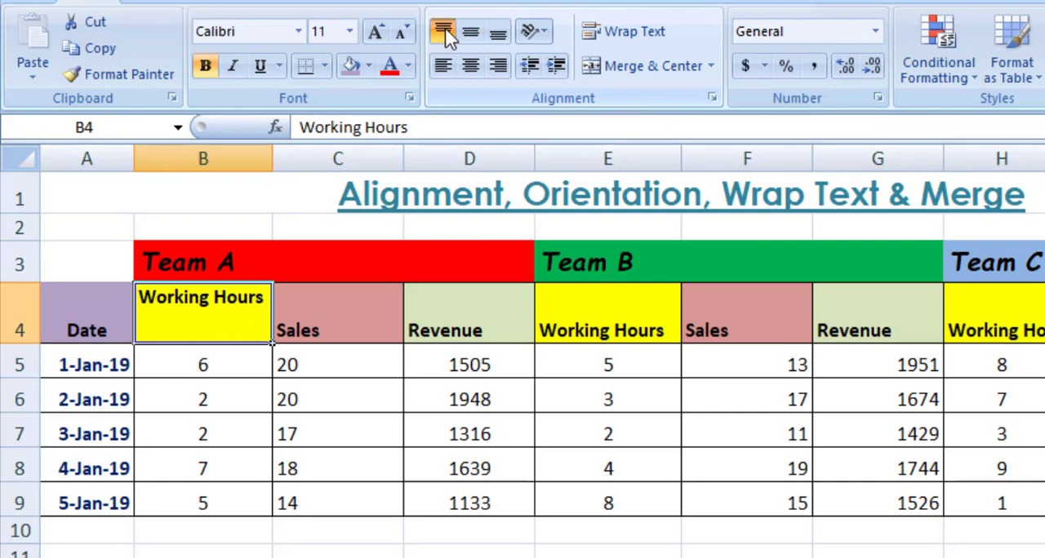
pyautogui.click(470, 34)
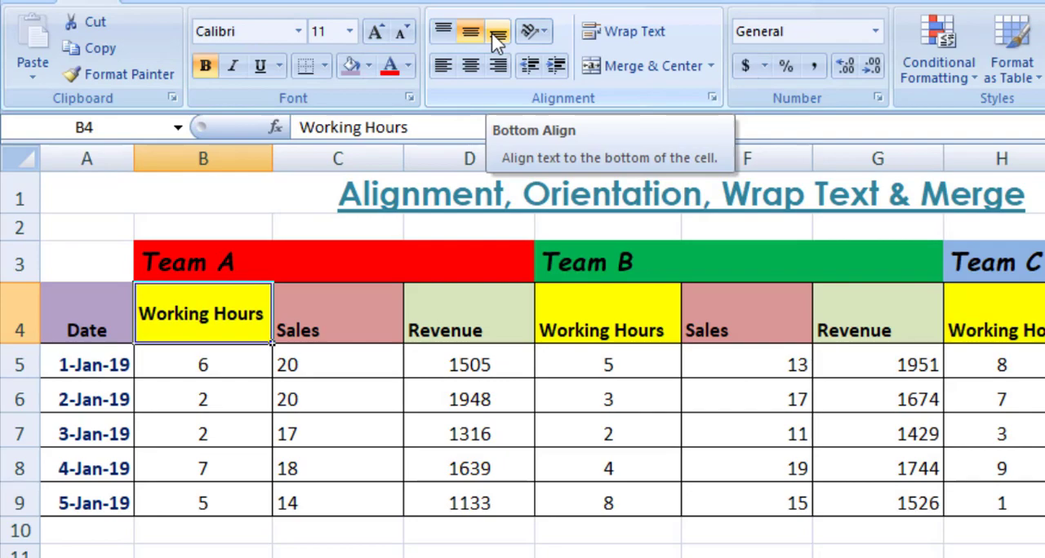
pyautogui.click(497, 37)
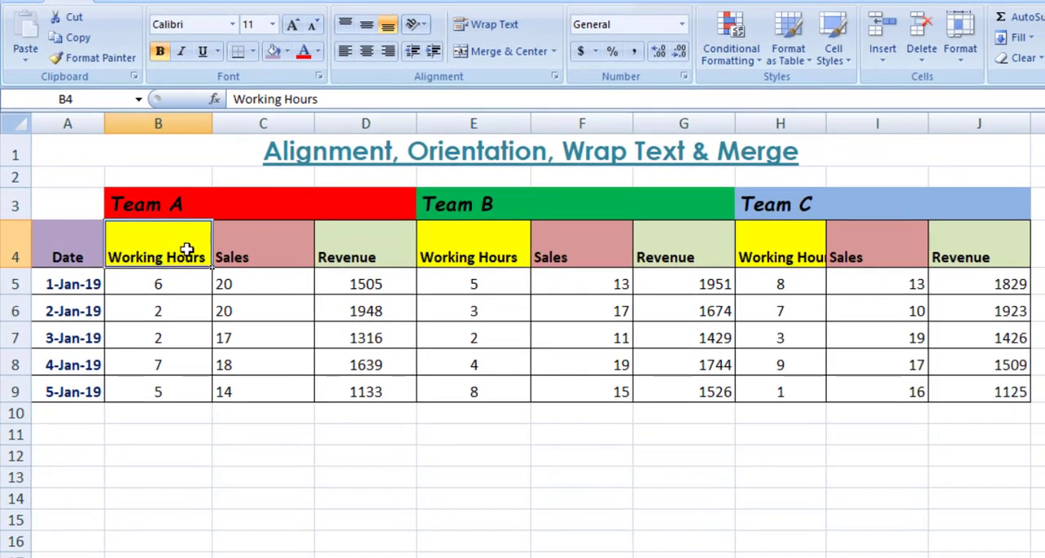
# - Middle-align the headers in B4:J4 vertically and center the Team A Sales header in C4 horizontally
pyautogui.moveTo(187, 249); pyautogui.dragTo(954, 252)
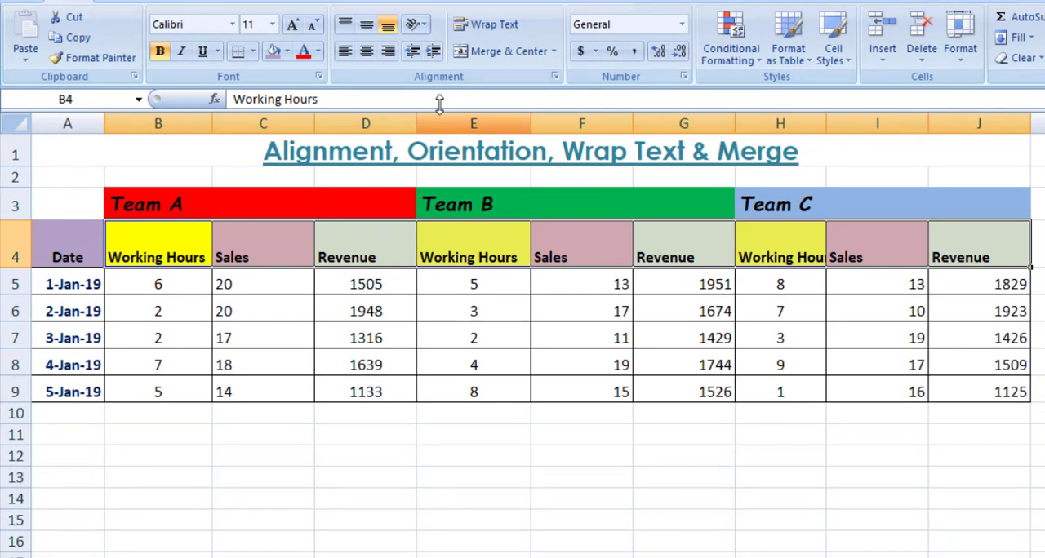
pyautogui.click(366, 24)
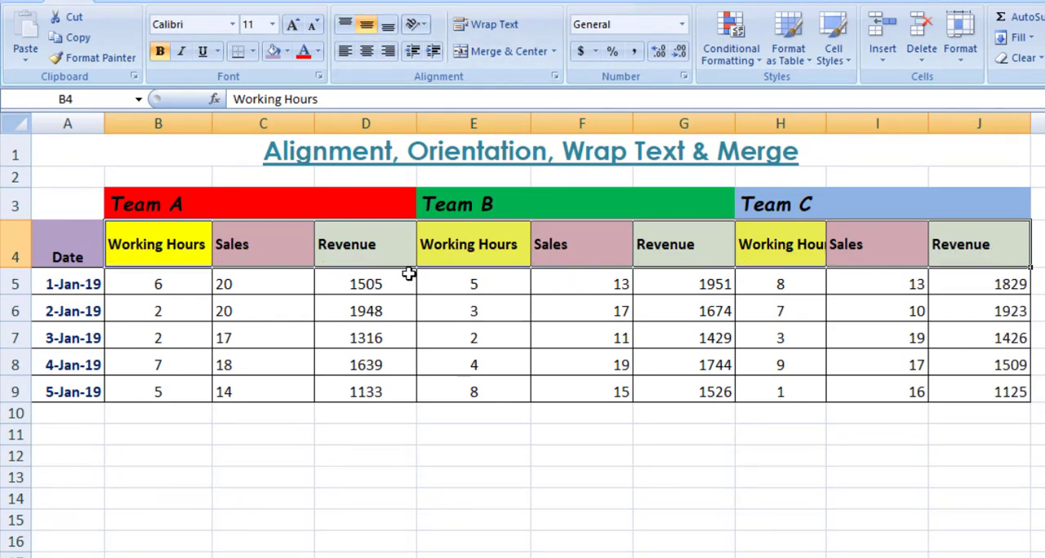
pyautogui.click(249, 245)
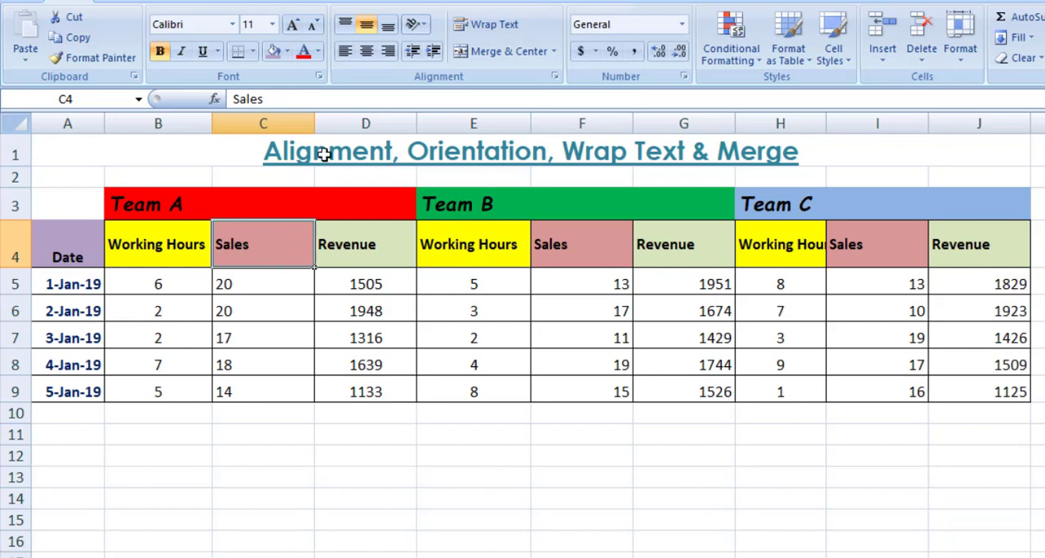
pyautogui.click(367, 52)
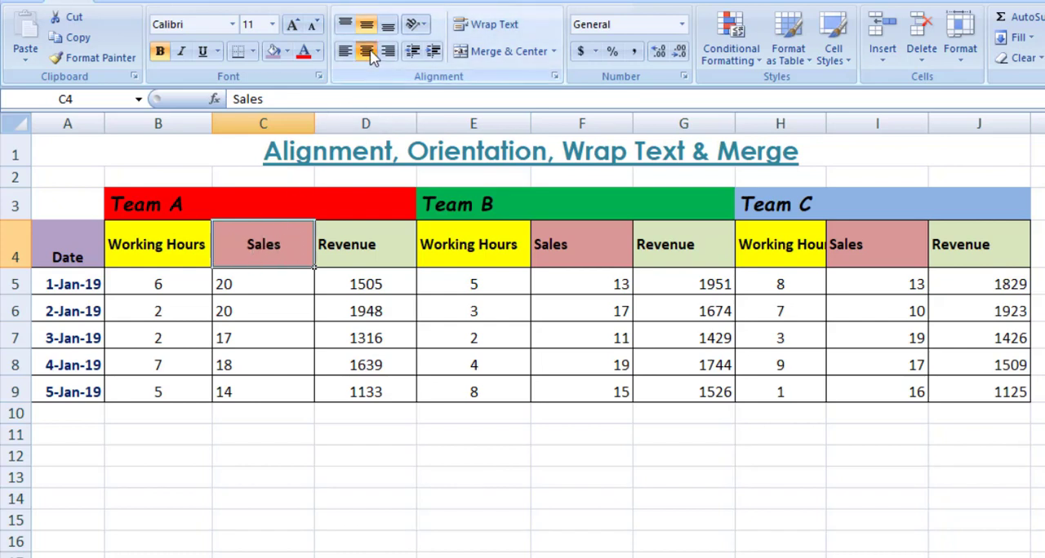
pyautogui.click(387, 52)
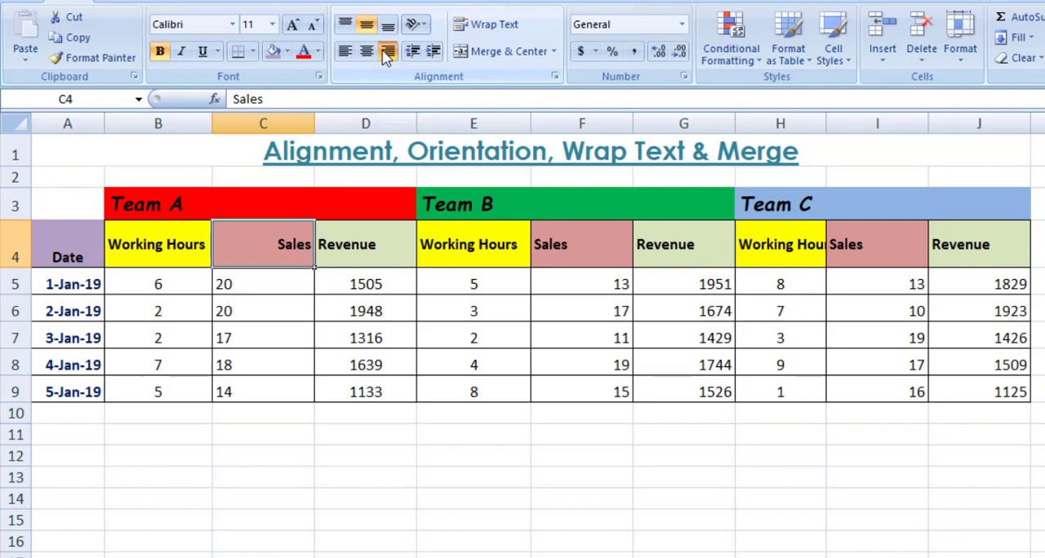
pyautogui.click(367, 52)
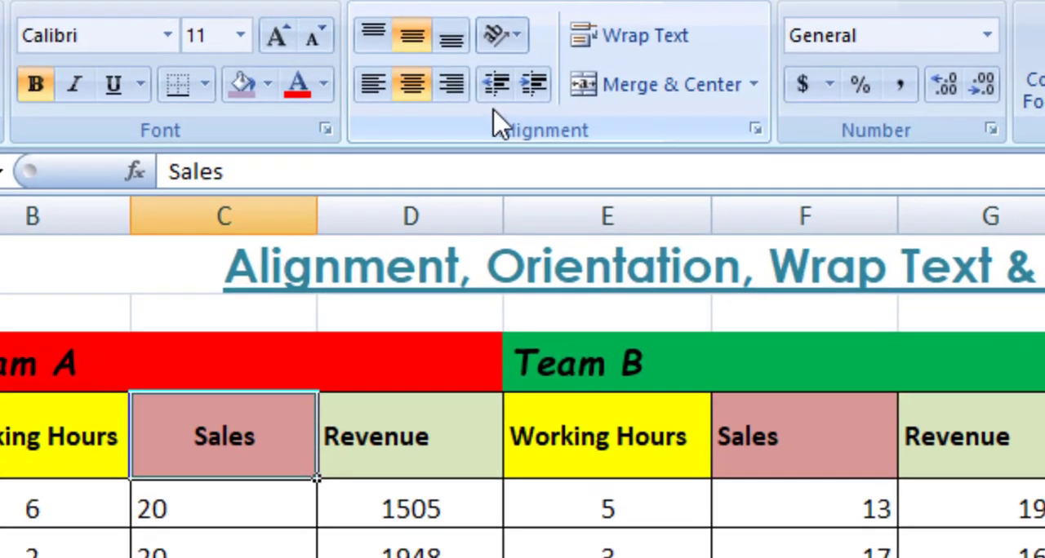
# - Try increasing and decreasing the indent of the Team A Sales header in C4, and center it again
pyautogui.click(535, 84)
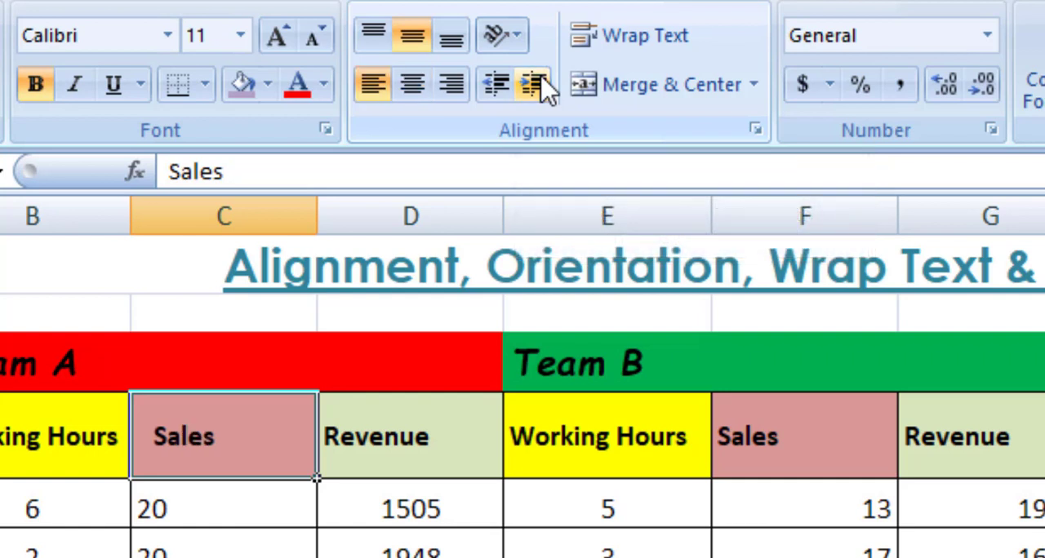
pyautogui.click(535, 84)
pyautogui.click(535, 84)
pyautogui.click(535, 84)
pyautogui.click(534, 85)
pyautogui.click(535, 84)
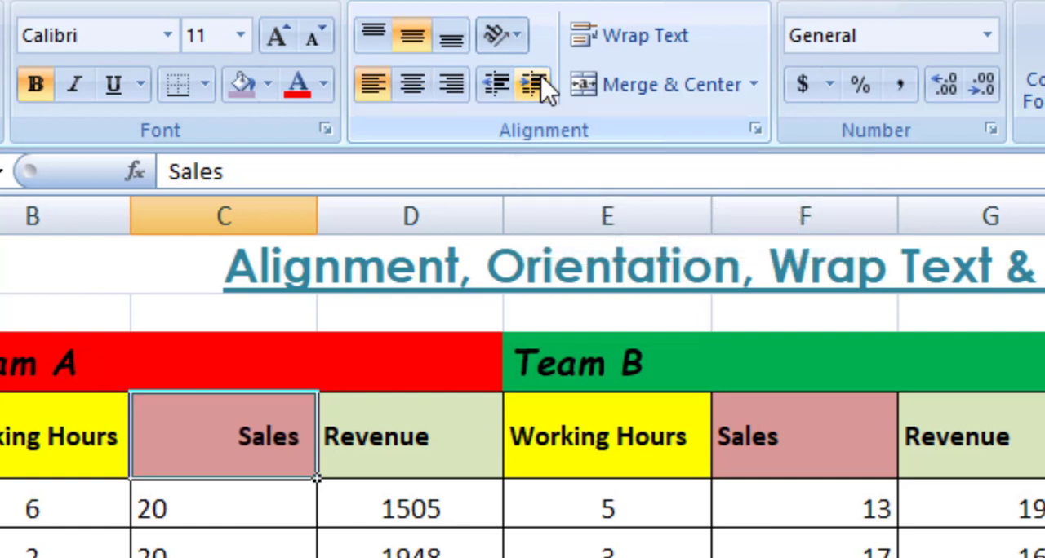
pyautogui.click(498, 84)
pyautogui.click(498, 84)
pyautogui.click(498, 84)
pyautogui.click(498, 84)
pyautogui.click(497, 84)
pyautogui.click(498, 84)
pyautogui.click(412, 84)
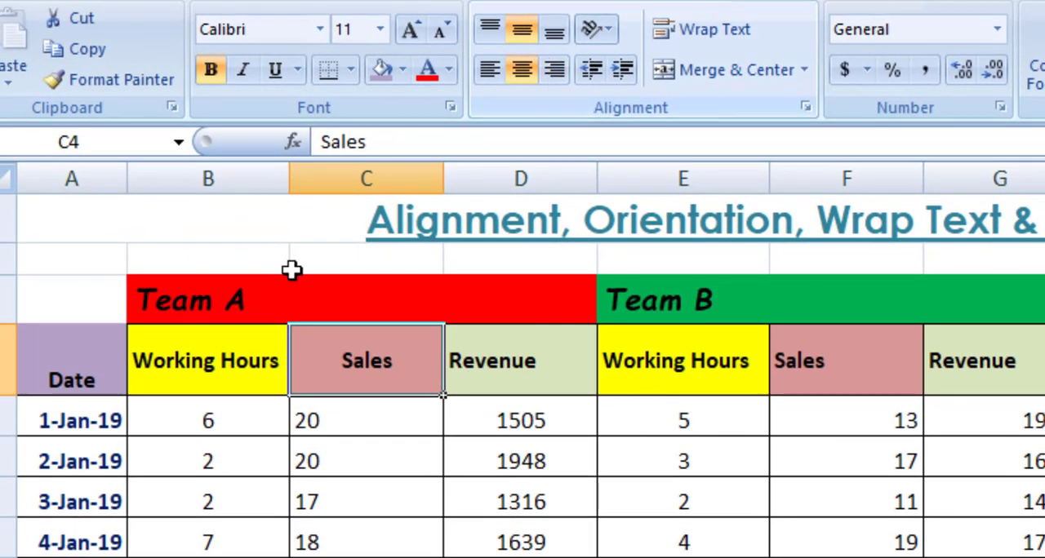
# - Apply Rotate Text Up to the Date header in A4 and change its orientation to Rotate Text Down
pyautogui.click(71, 367)
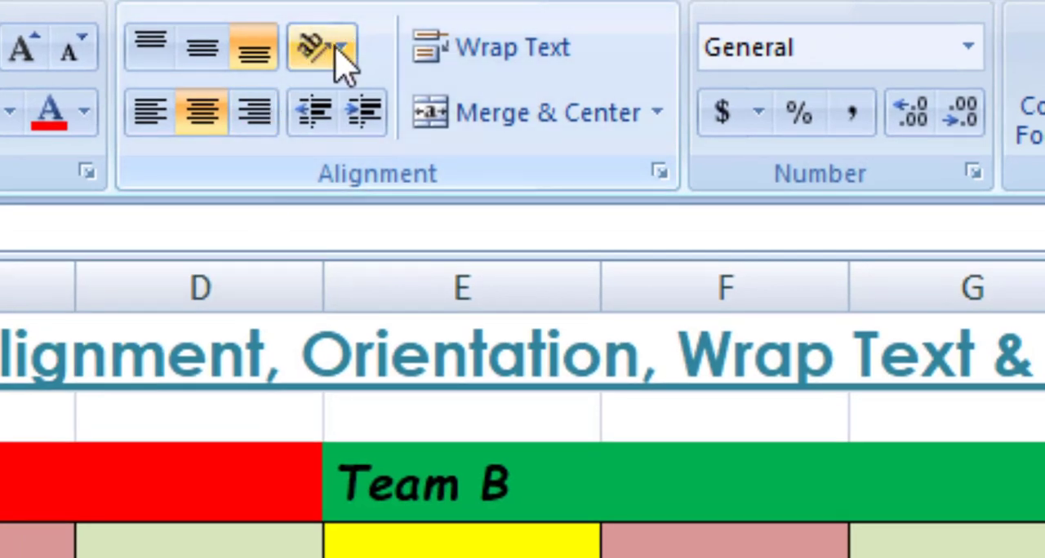
pyautogui.click(373, 44)
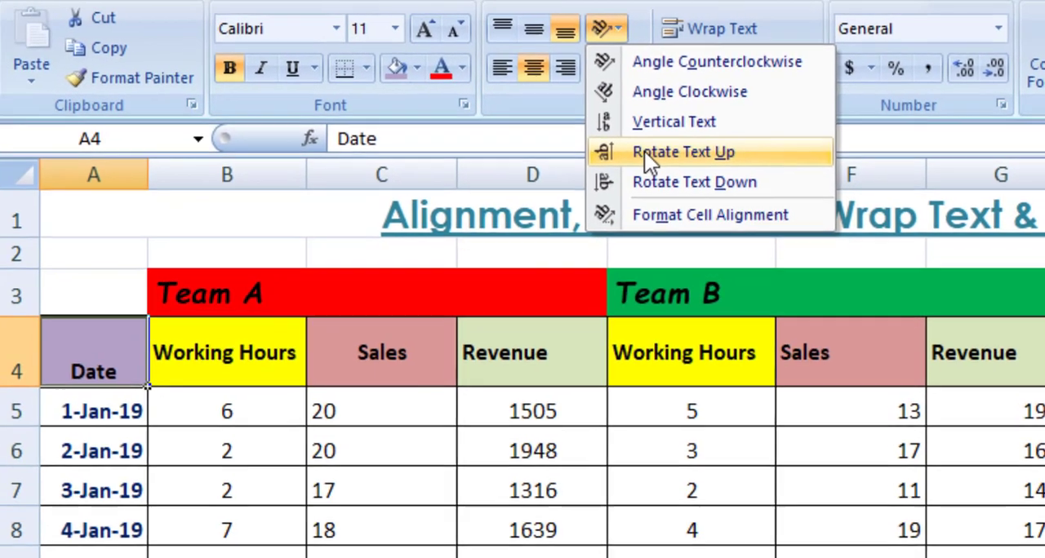
pyautogui.click(645, 152)
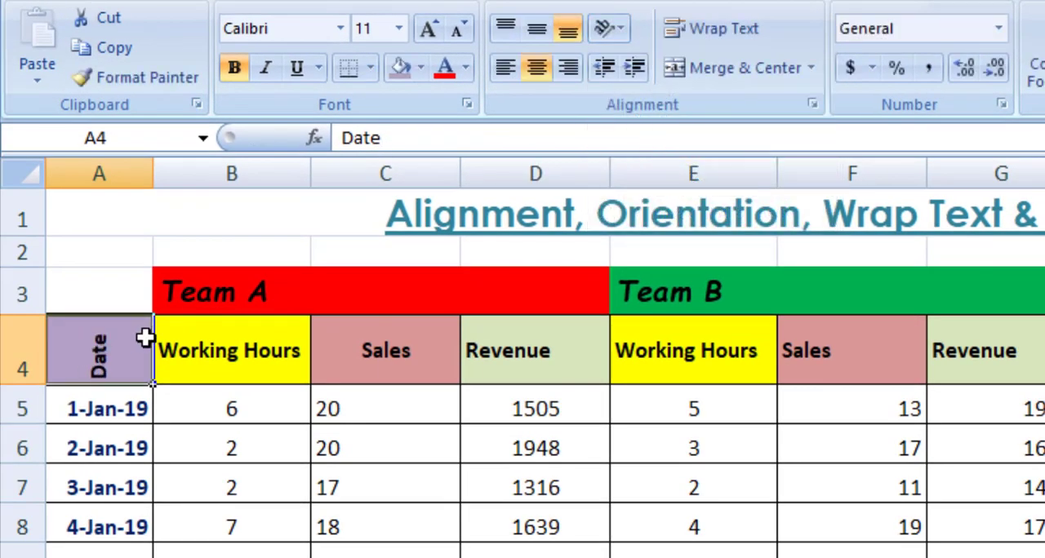
pyautogui.click(621, 30)
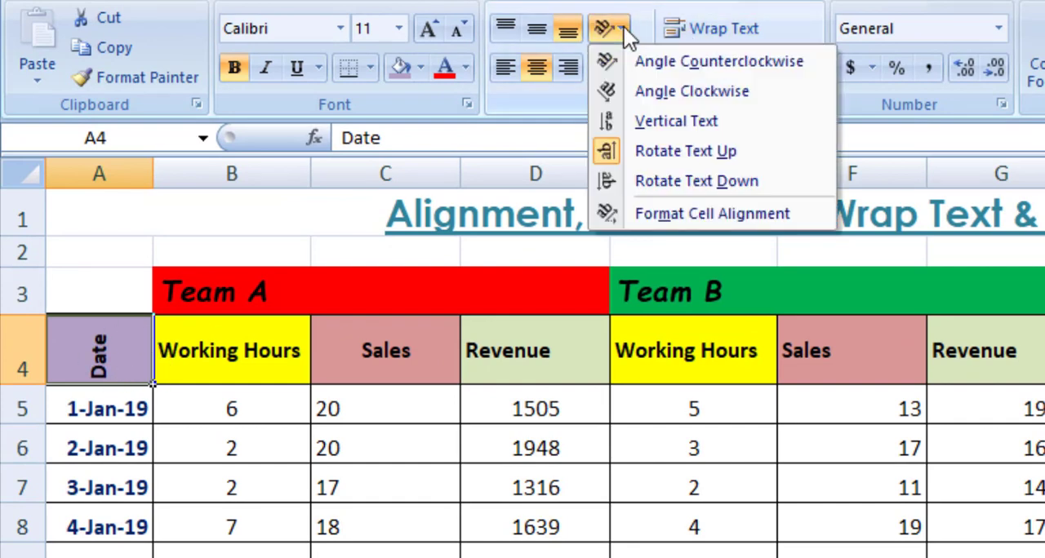
pyautogui.click(626, 175)
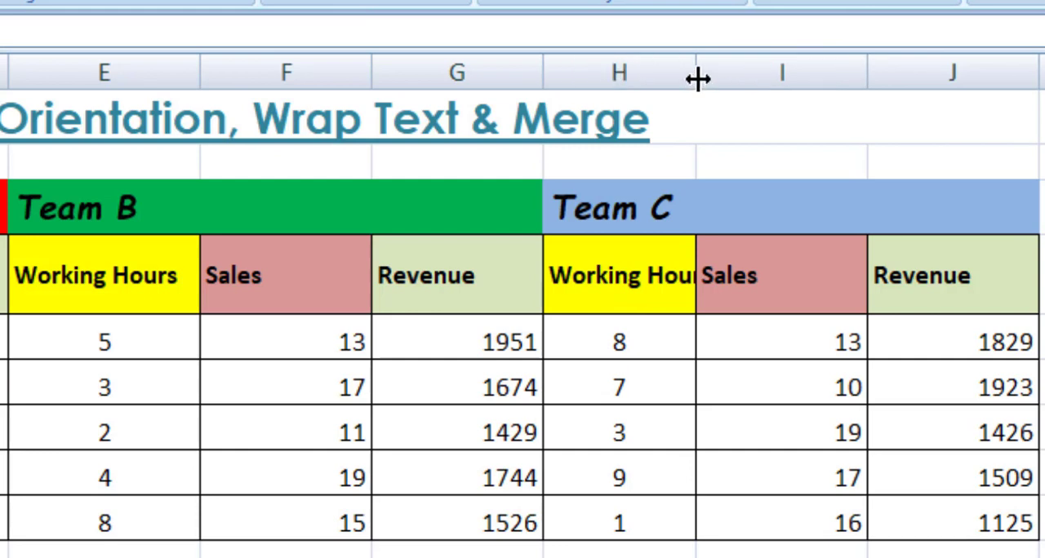
# - Try different widths for column H, including autofit, and leave it narrower than its Working Hours header
pyautogui.moveTo(697, 78); pyautogui.dragTo(674, 88)
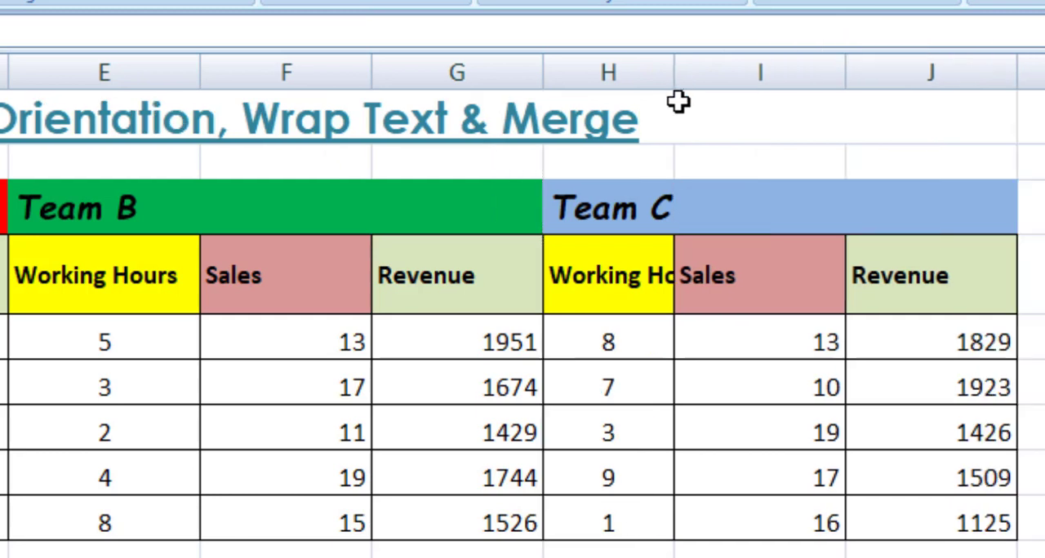
pyautogui.doubleClick(678, 80)
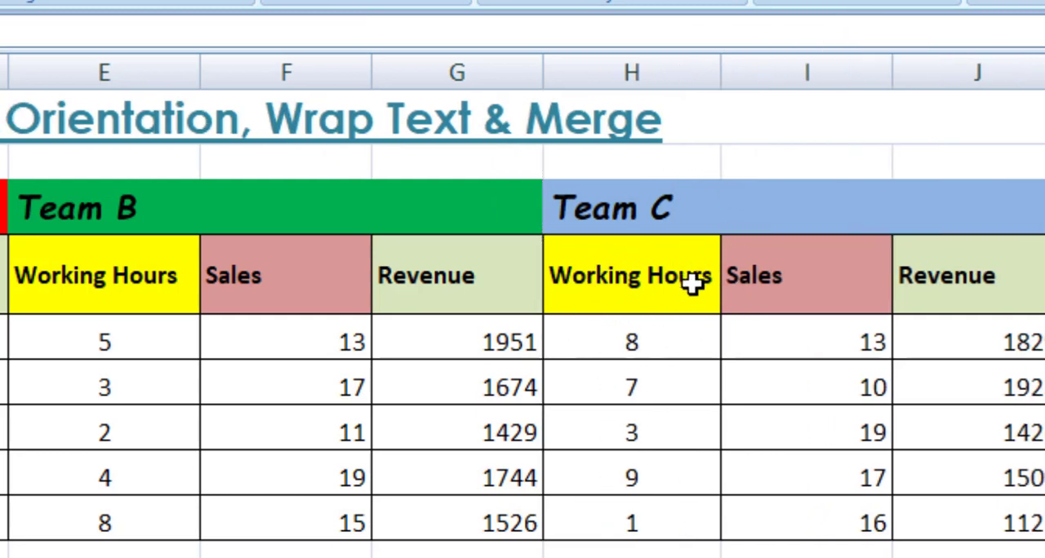
pyautogui.moveTo(719, 82); pyautogui.dragTo(832, 82)
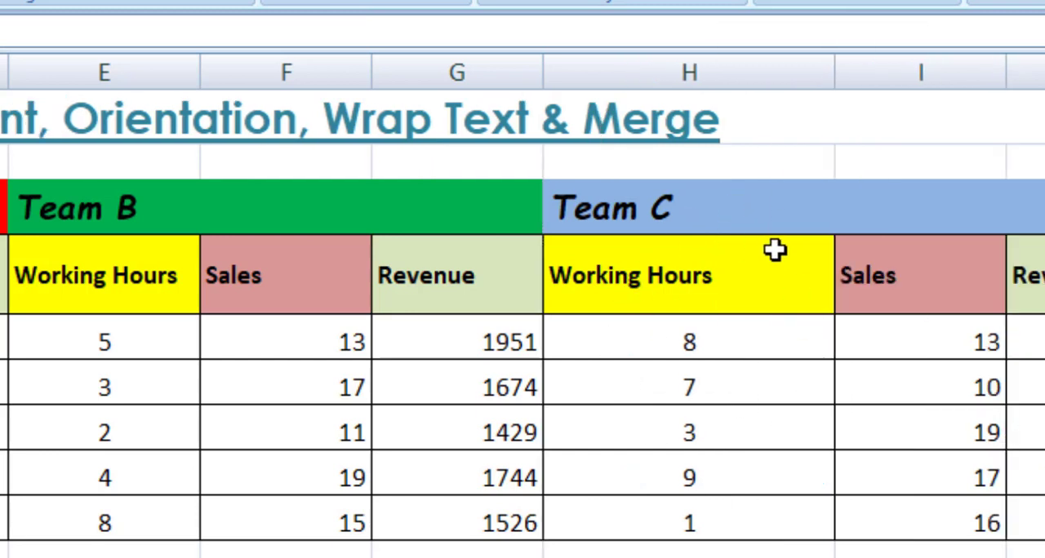
pyautogui.moveTo(829, 73); pyautogui.dragTo(694, 109)
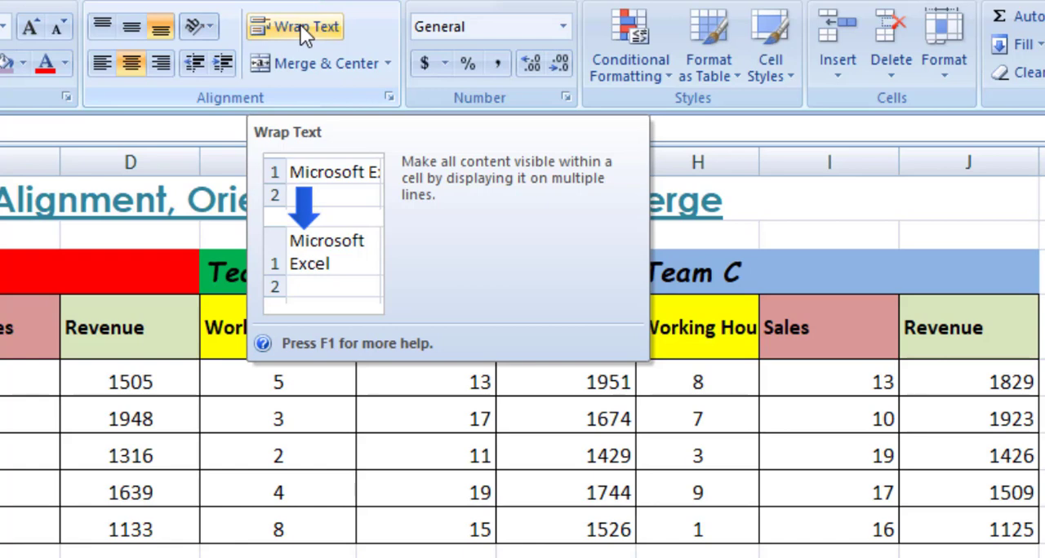
# - Wrap the text of the Team C Working Hours header in H4 onto two lines
pyautogui.click(727, 412)
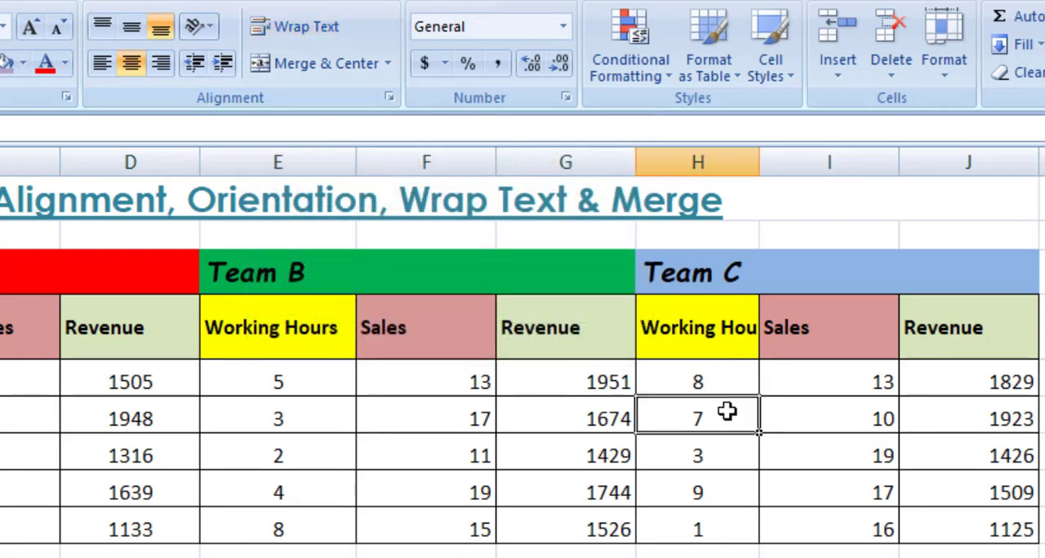
pyautogui.click(714, 333)
pyautogui.click(294, 27)
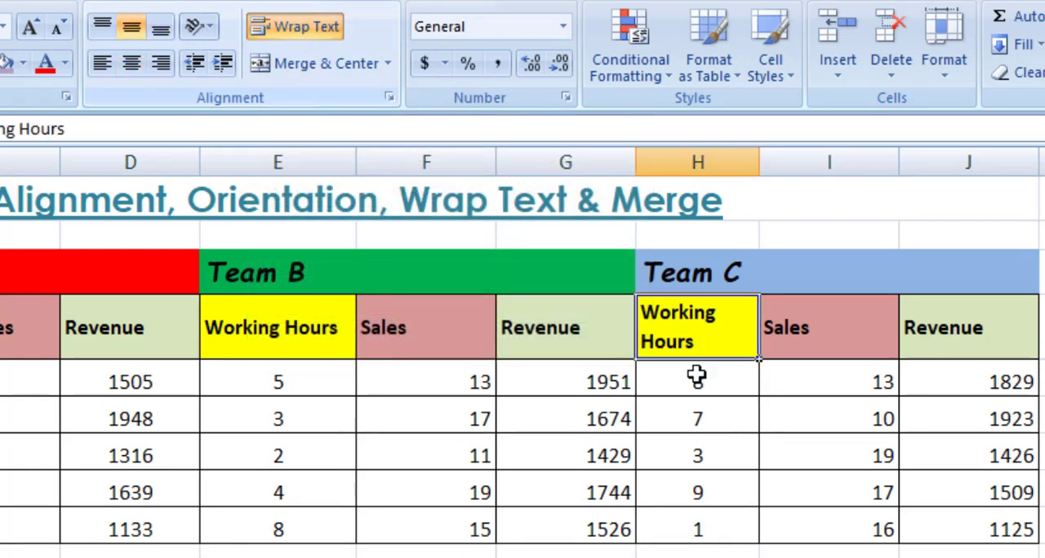
pyautogui.moveTo(758, 165)
pyautogui.mouseDown()
pyautogui.moveTo(795, 161)
pyautogui.moveTo(756, 165)
pyautogui.mouseUp()
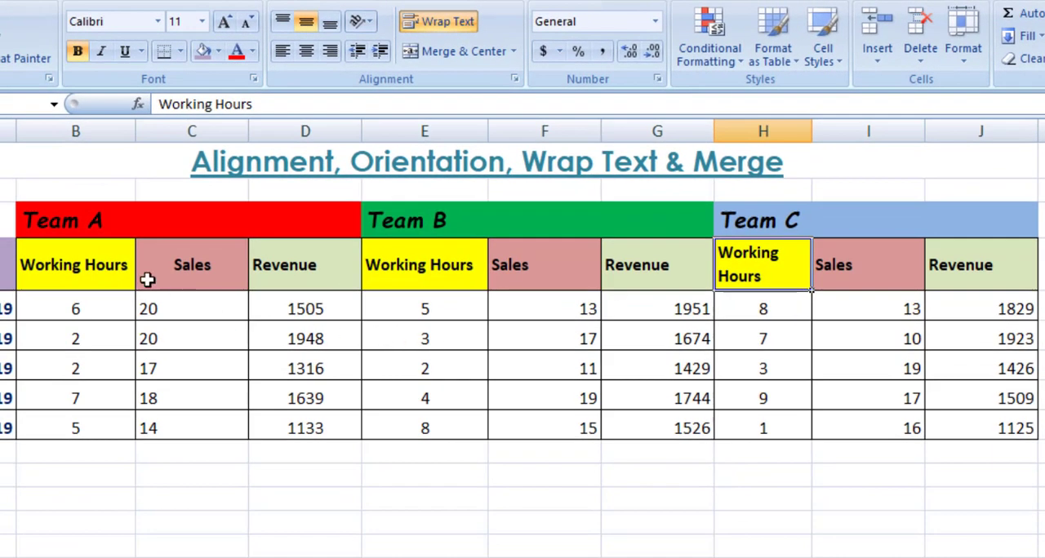
# - Center the Team A heading horizontally within its own cell B3
pyautogui.click(86, 229)
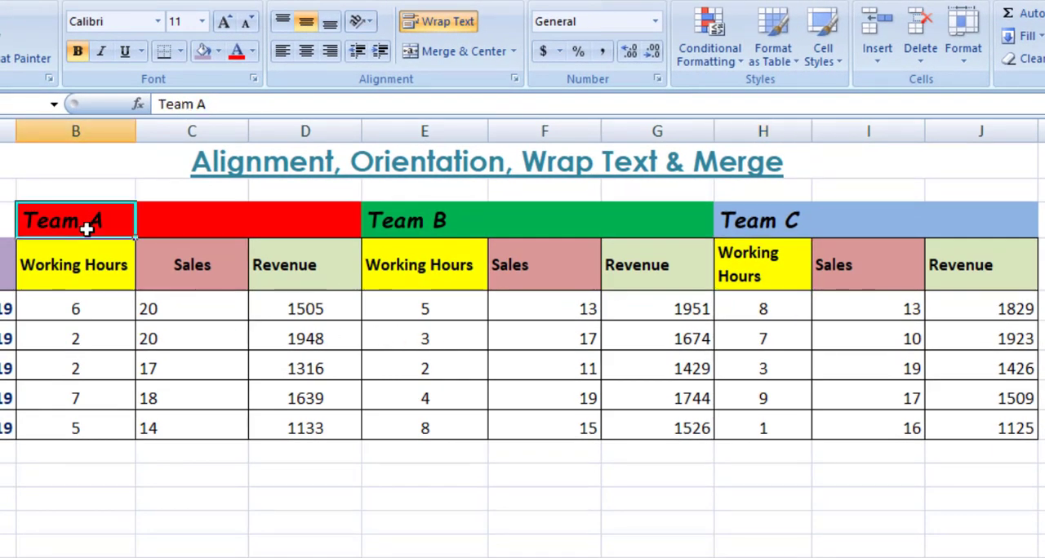
pyautogui.click(276, 395)
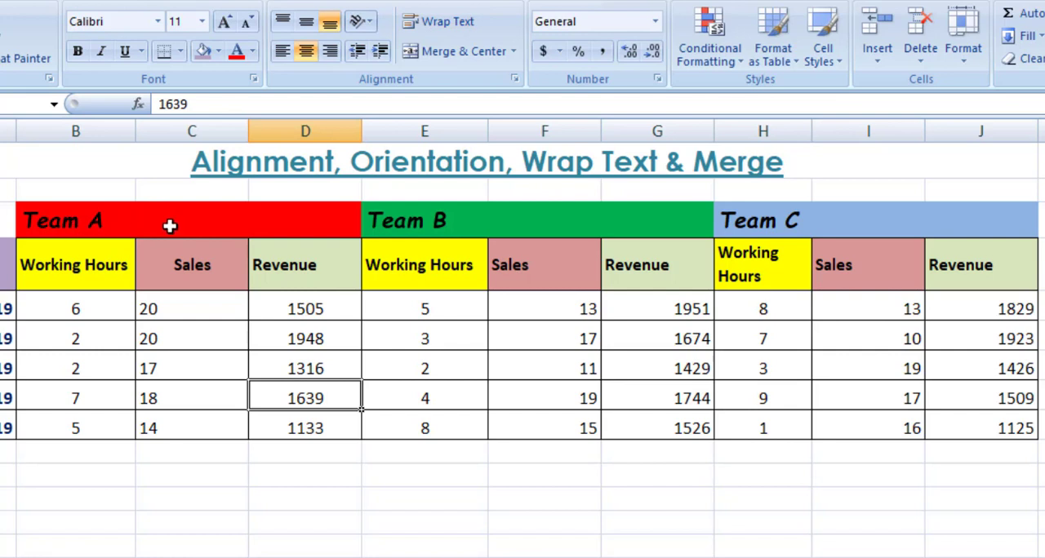
pyautogui.click(199, 218)
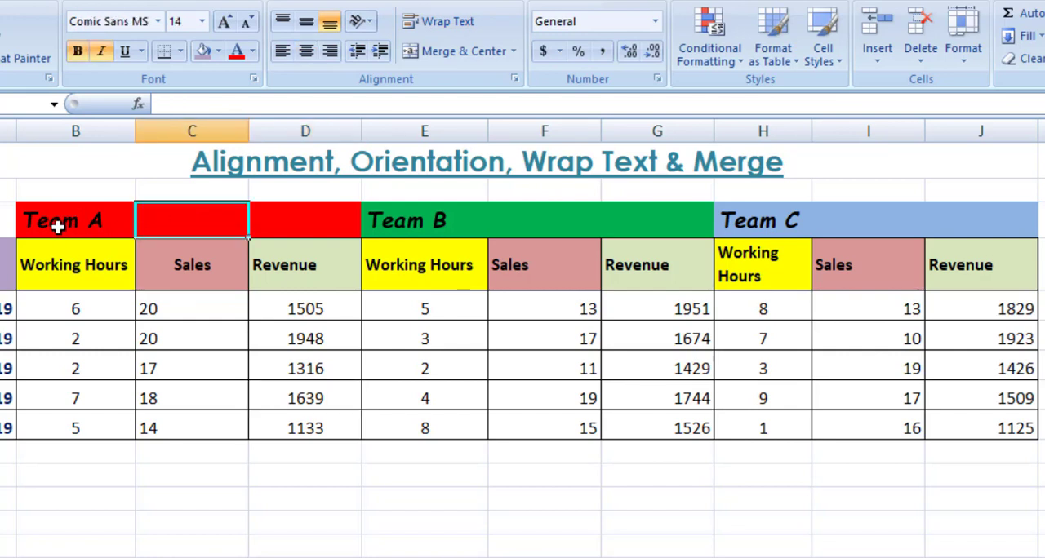
pyautogui.click(58, 228)
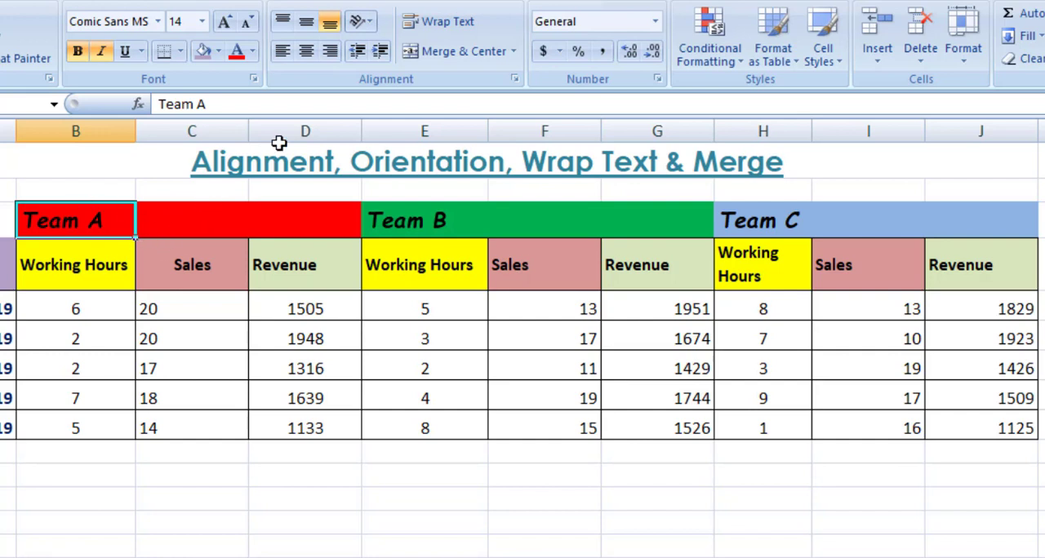
pyautogui.click(307, 54)
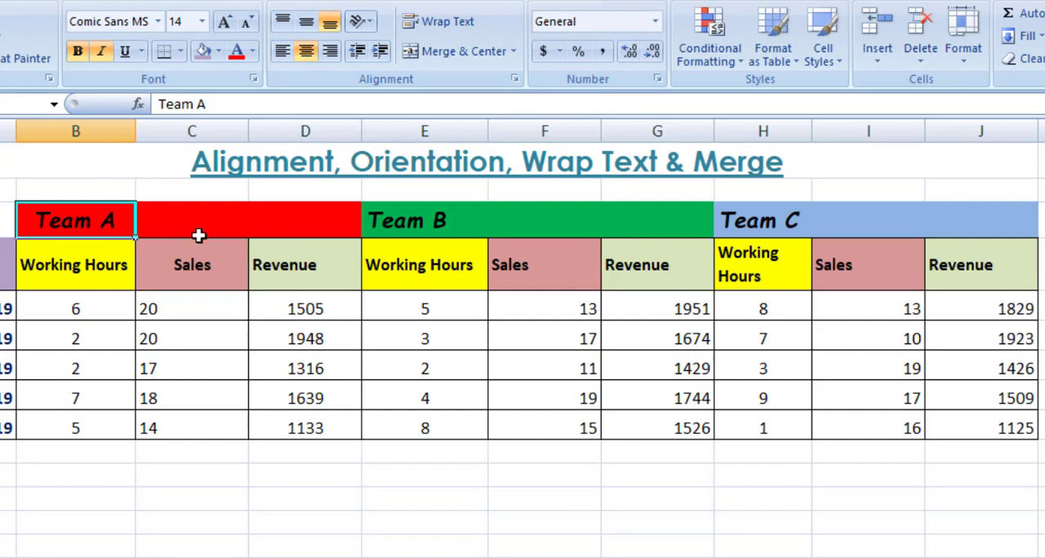
# - Merge and center the Team A heading across B3:D3 and the Team B heading across E3:G3
pyautogui.click(344, 222)
pyautogui.moveTo(302, 223); pyautogui.dragTo(105, 223)
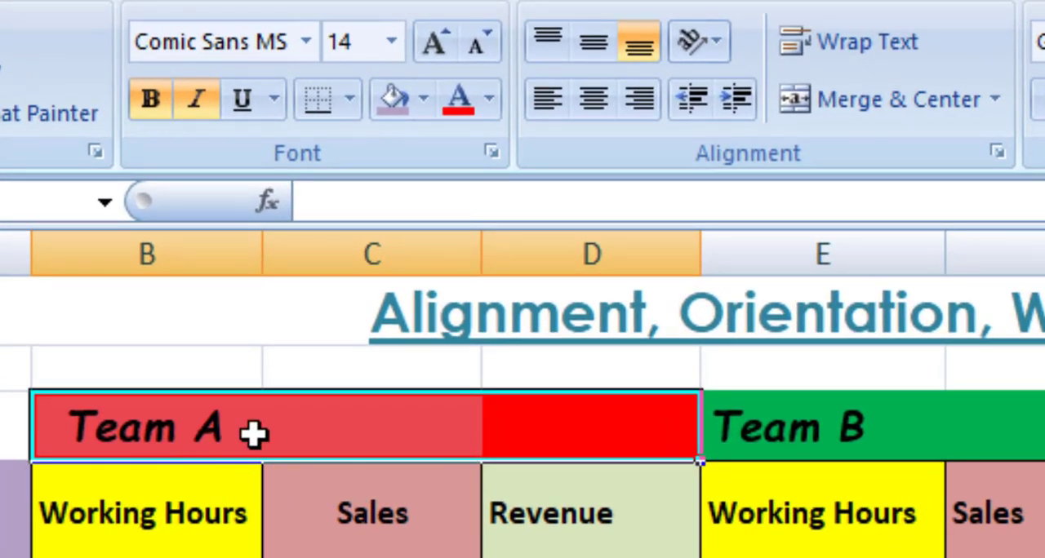
pyautogui.click(831, 106)
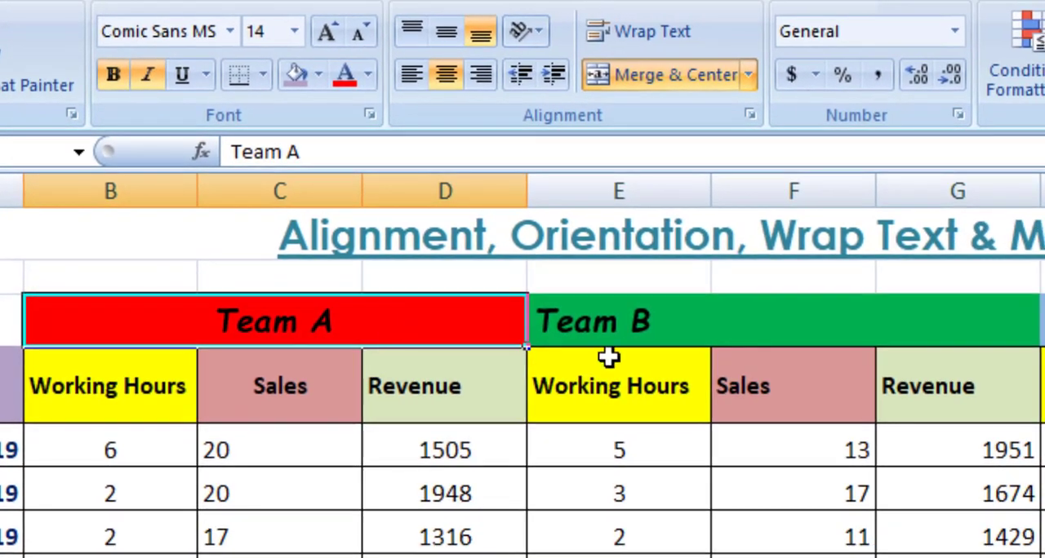
pyautogui.moveTo(595, 322); pyautogui.dragTo(935, 317)
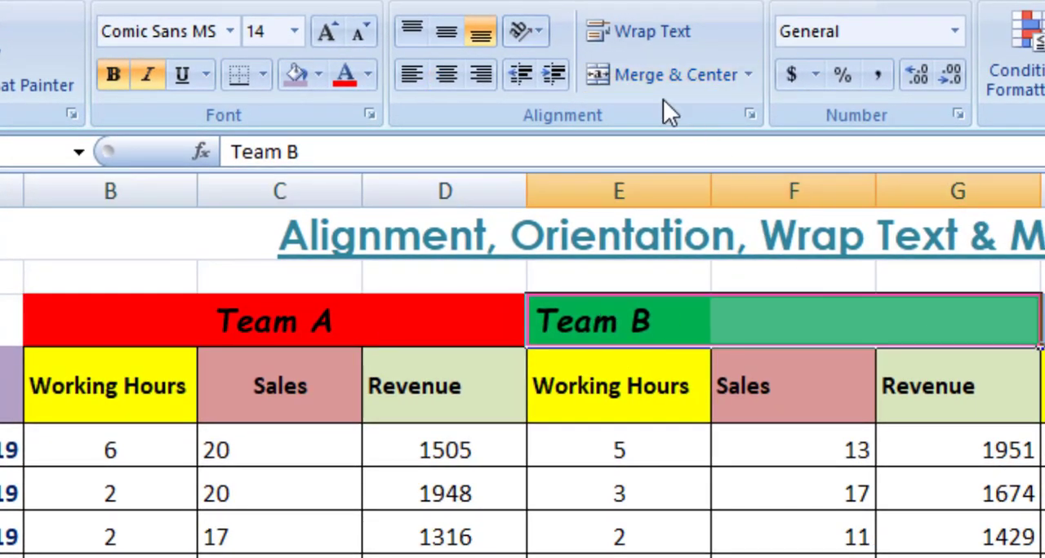
pyautogui.click(650, 72)
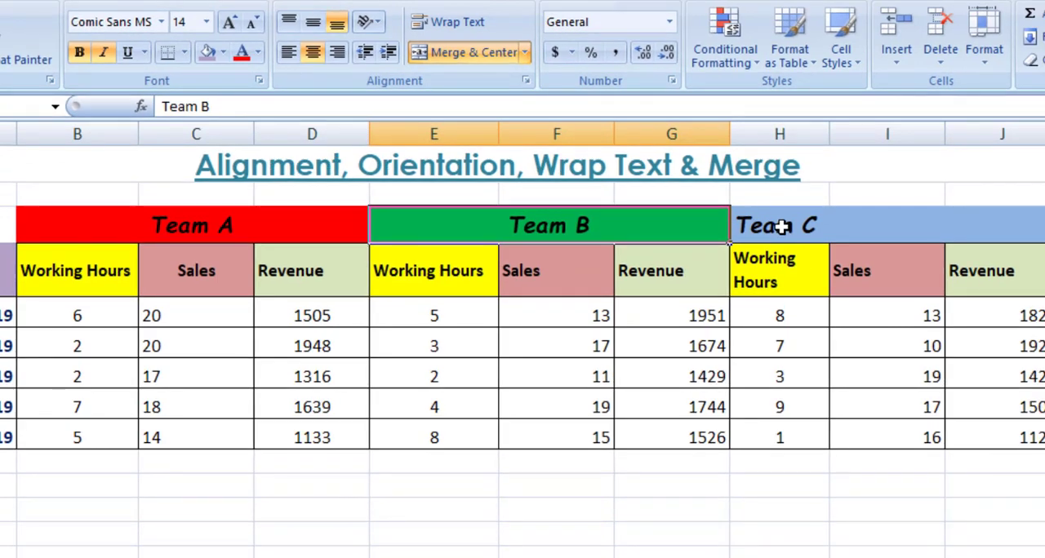
# - Try merging and centering the Team C heading across H3:J3, and unmerge it again
pyautogui.moveTo(782, 227); pyautogui.dragTo(949, 245)
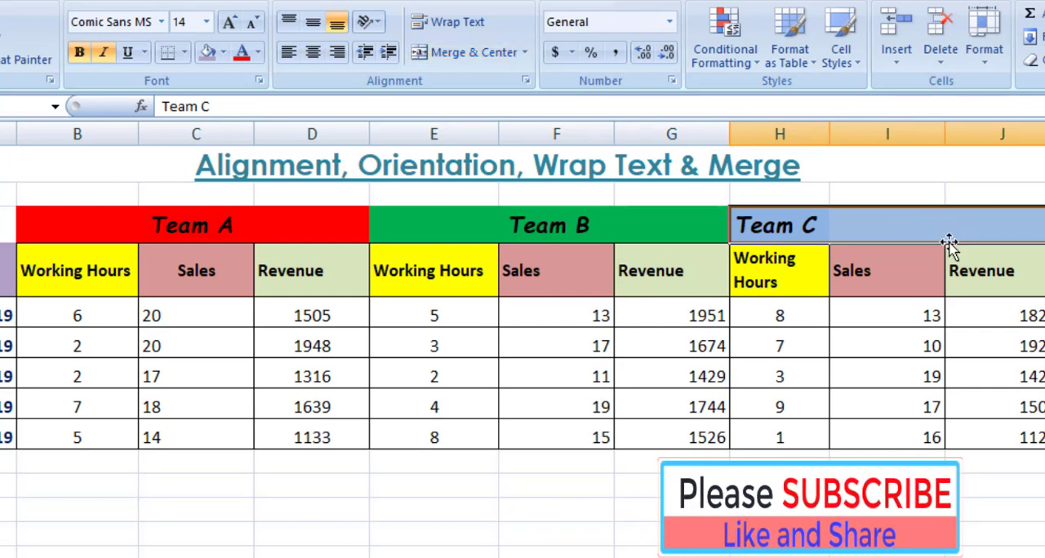
pyautogui.click(468, 53)
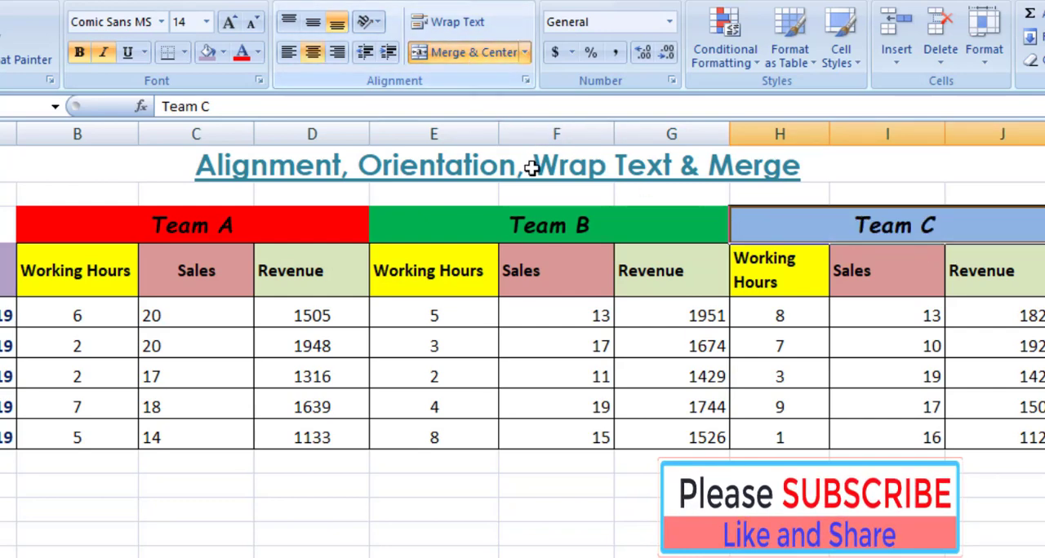
pyautogui.click(459, 54)
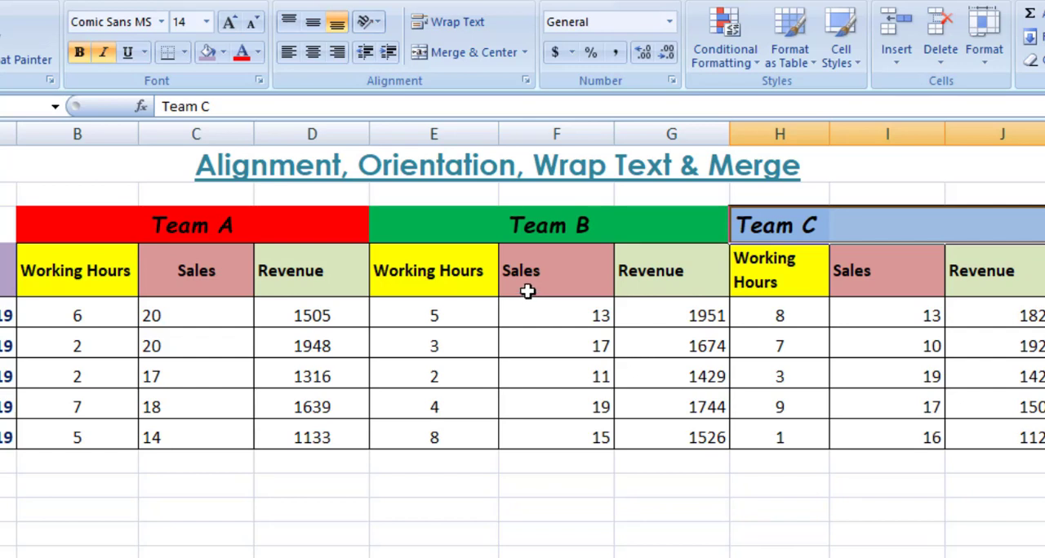
# - Examine the horizontal, vertical, orientation and text control options for the Team C heading in the Format Cells alignment settings
pyautogui.click(526, 81)
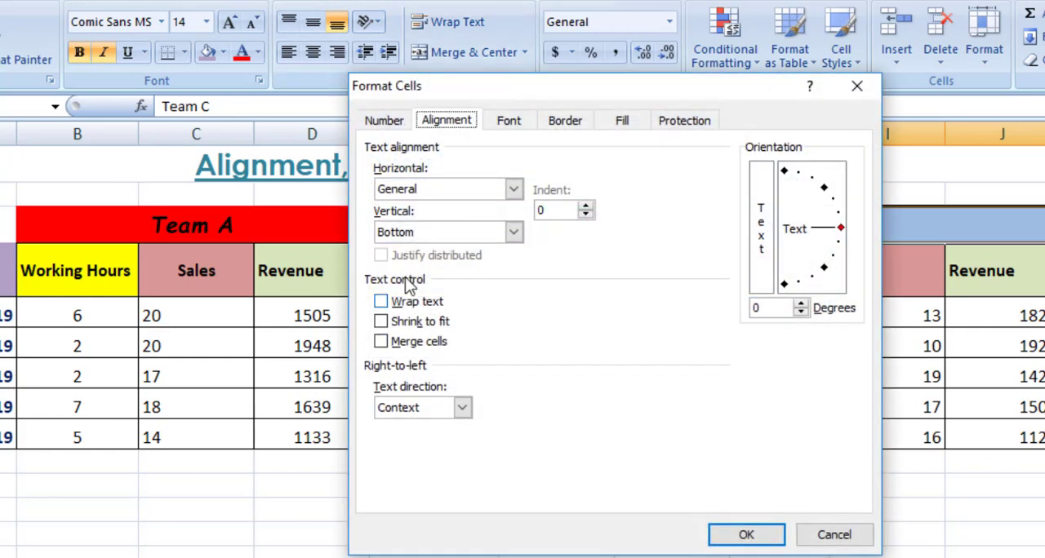
pyautogui.click(834, 535)
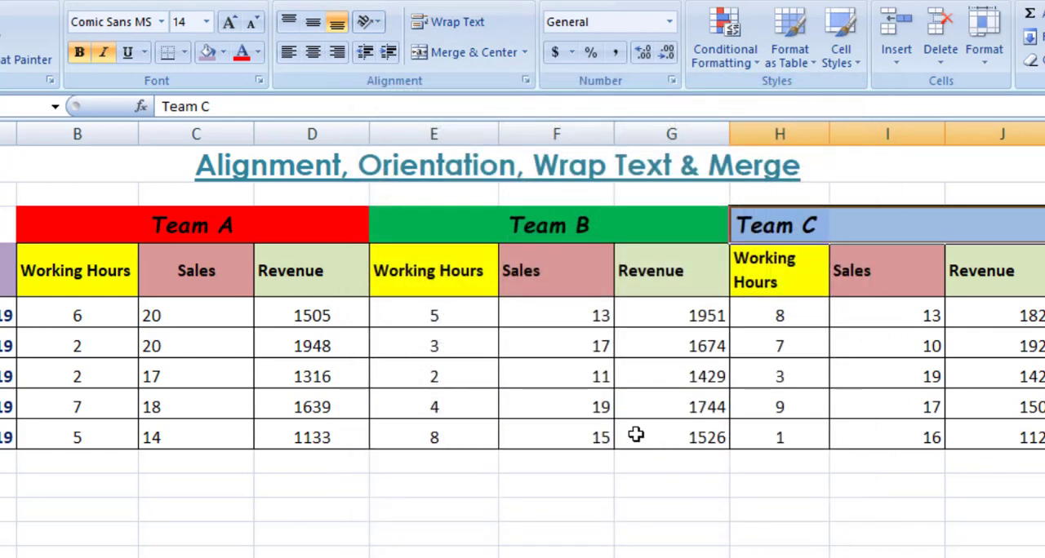
pyautogui.hotkey('ctrl', '1')
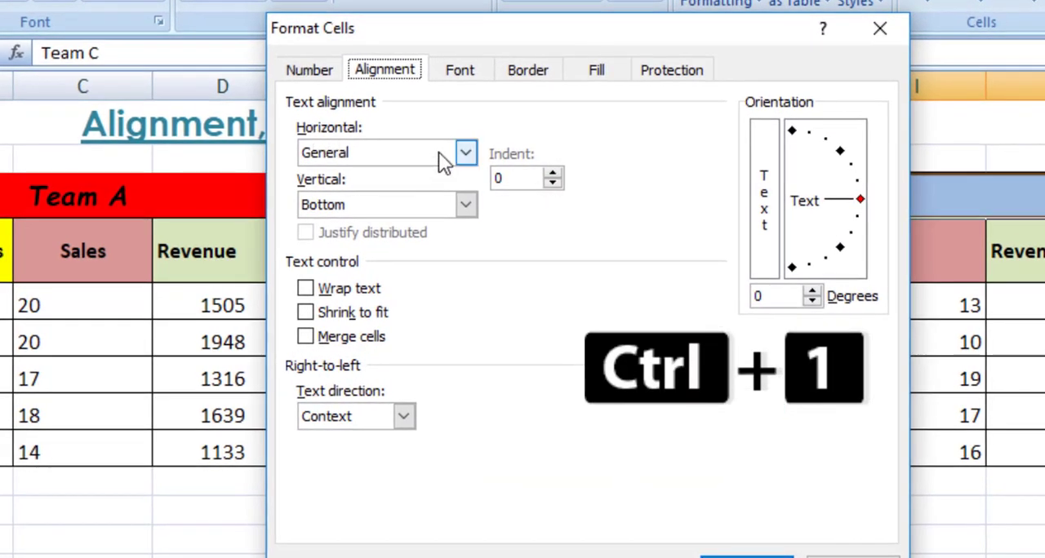
pyautogui.click(467, 154)
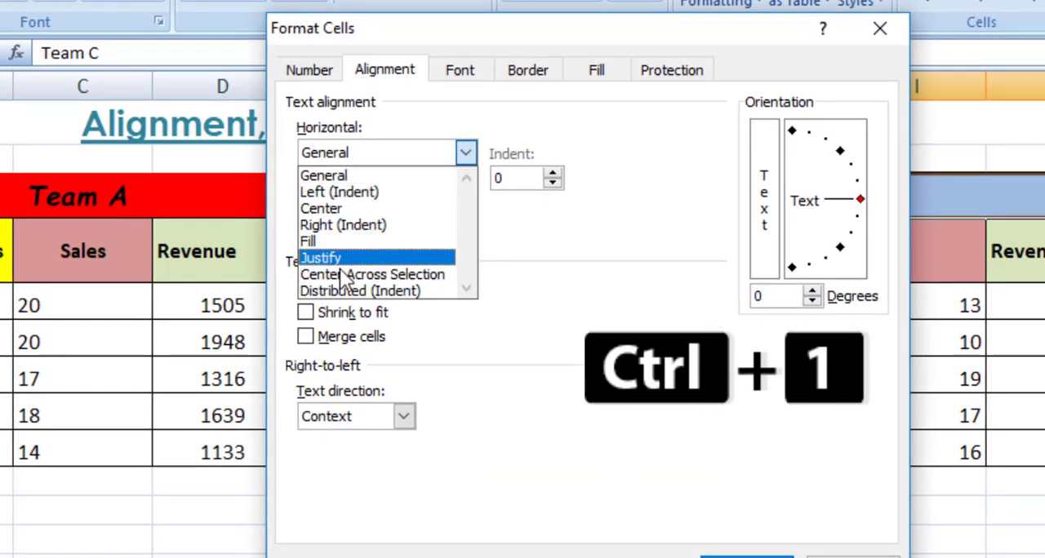
pyautogui.click(576, 341)
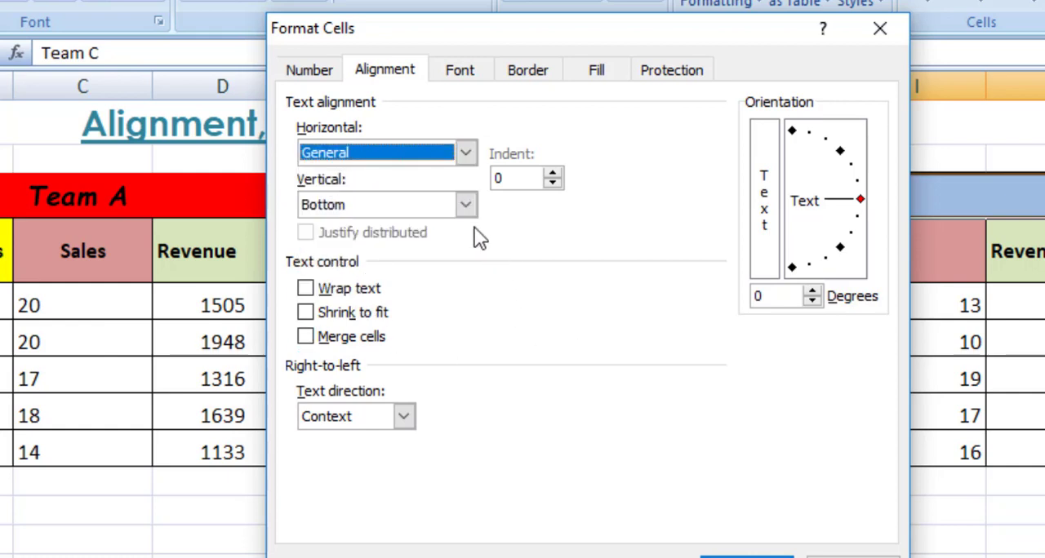
pyautogui.click(465, 204)
pyautogui.click(619, 401)
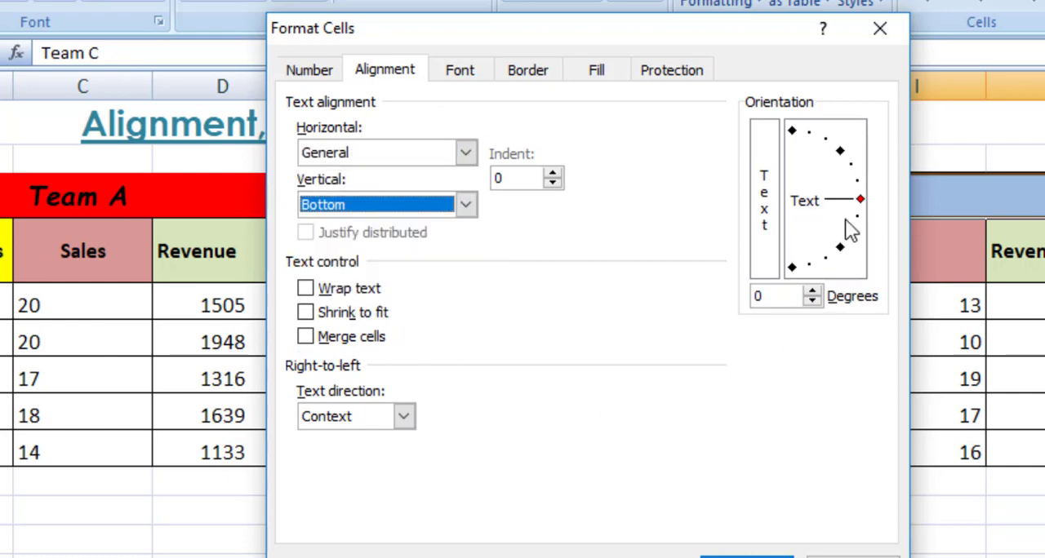
pyautogui.moveTo(860, 195)
pyautogui.mouseDown()
pyautogui.moveTo(857, 171)
pyautogui.moveTo(839, 160)
pyautogui.moveTo(856, 208)
pyautogui.moveTo(835, 263)
pyautogui.moveTo(794, 278)
pyautogui.moveTo(830, 270)
pyautogui.moveTo(873, 208)
pyautogui.mouseUp()
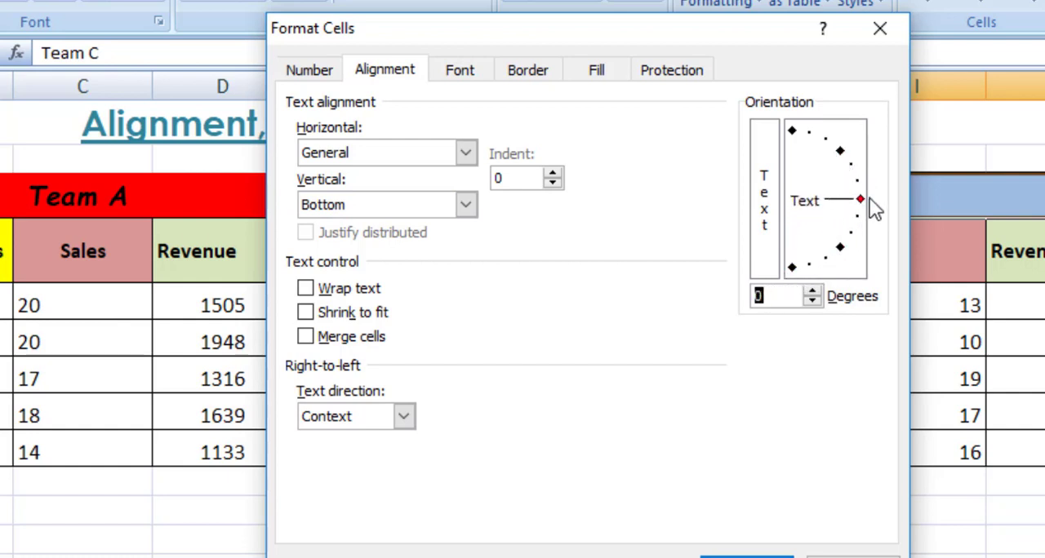
pyautogui.click(319, 289)
pyautogui.click(314, 292)
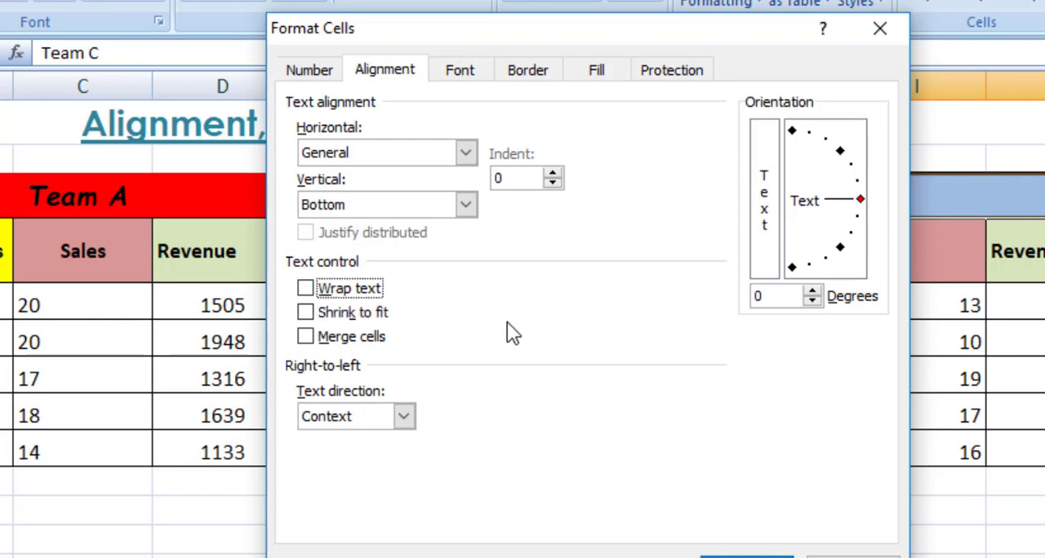
# - Review the font, border, fill and number format settings in Format Cells, and close the dialog without applying changes
pyautogui.click(460, 72)
pyautogui.click(527, 71)
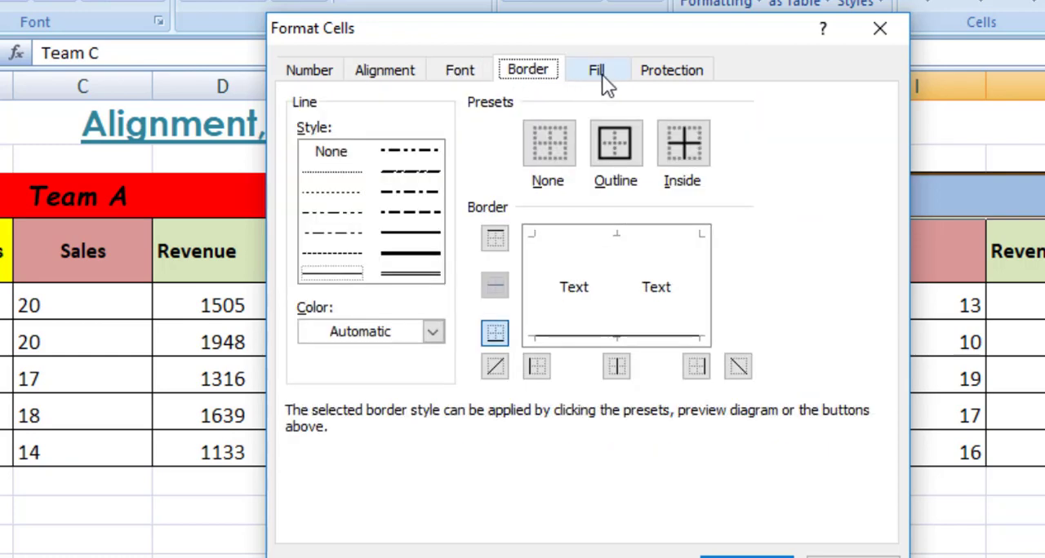
pyautogui.click(598, 72)
pyautogui.click(527, 71)
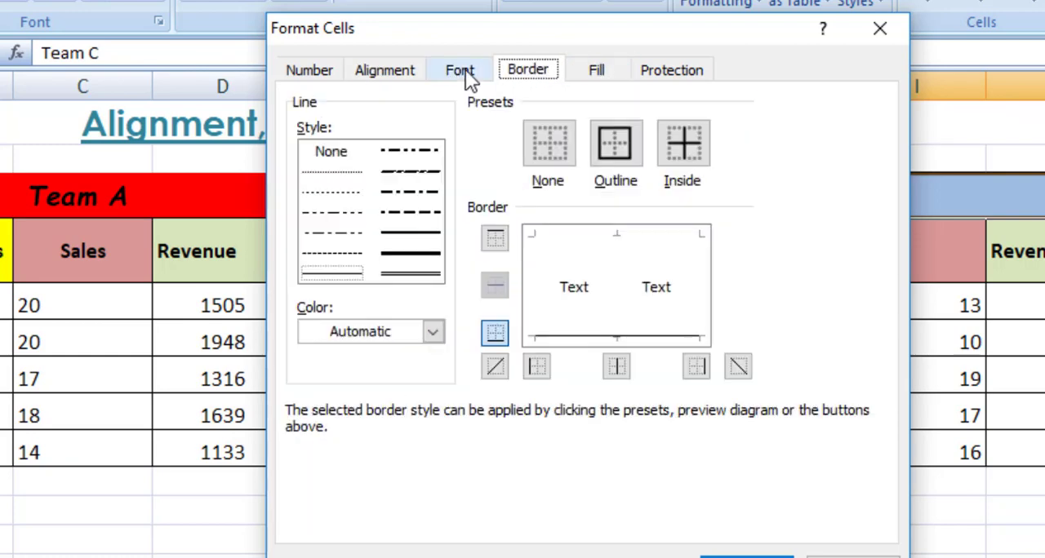
pyautogui.click(462, 71)
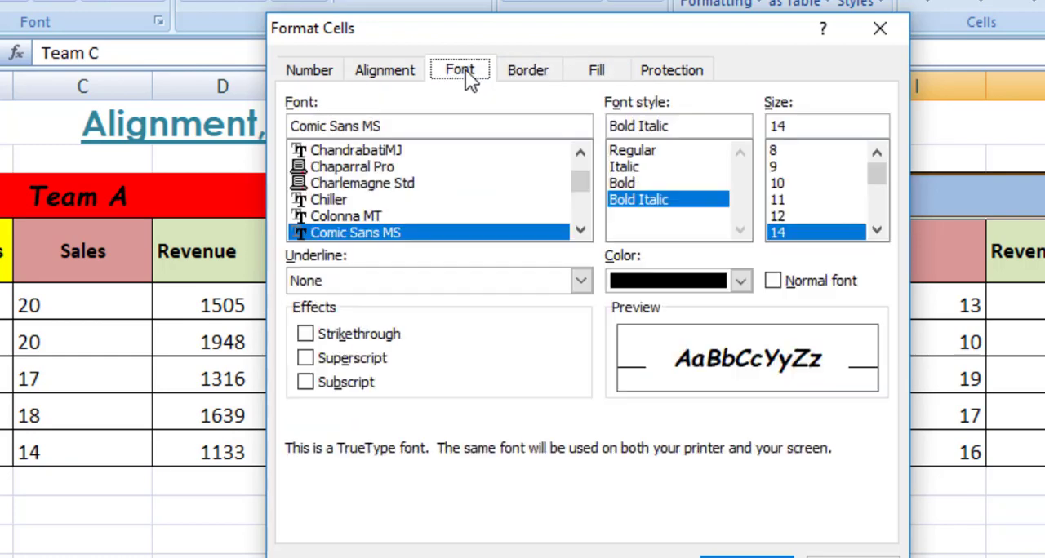
pyautogui.click(387, 71)
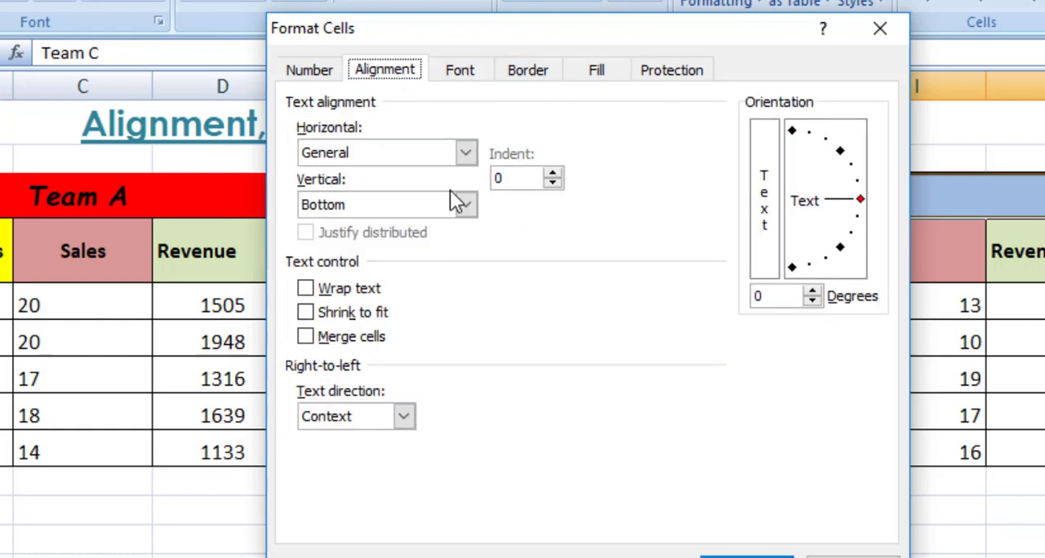
pyautogui.click(309, 74)
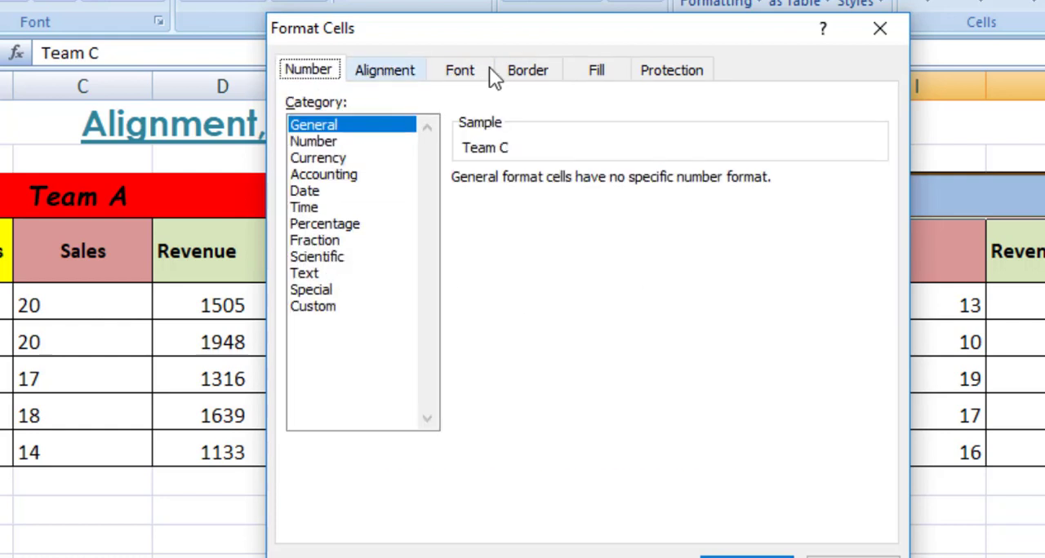
pyautogui.click(826, 554)
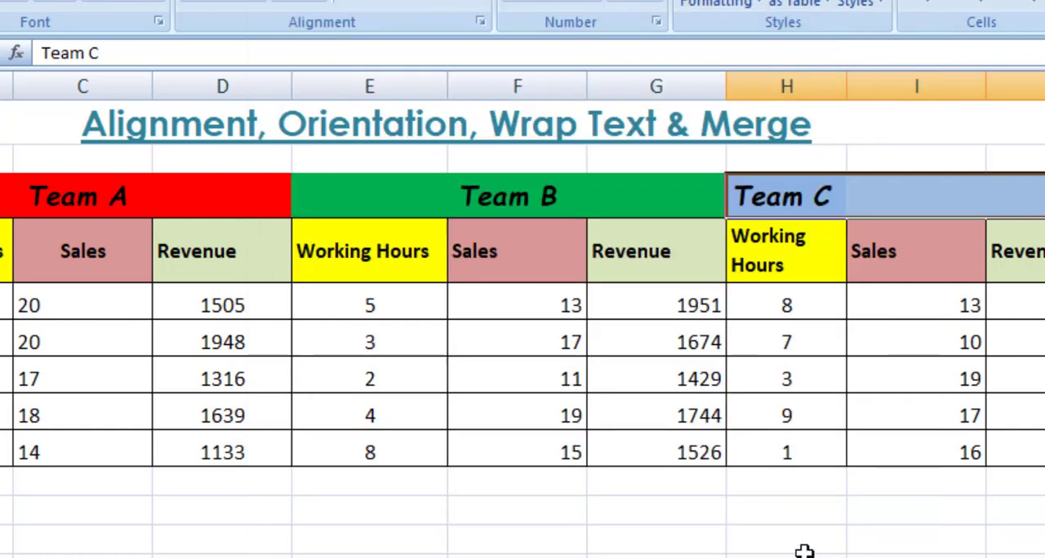